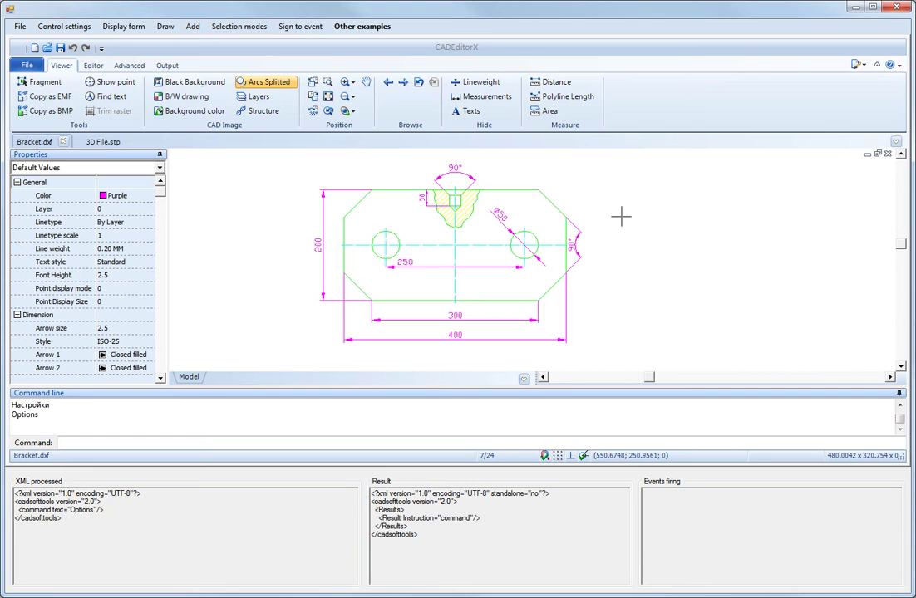
Switch the Bracket.dxf view to a black background and zoom in and out.
click(208, 90)
scroll(311, 249, up, 1)
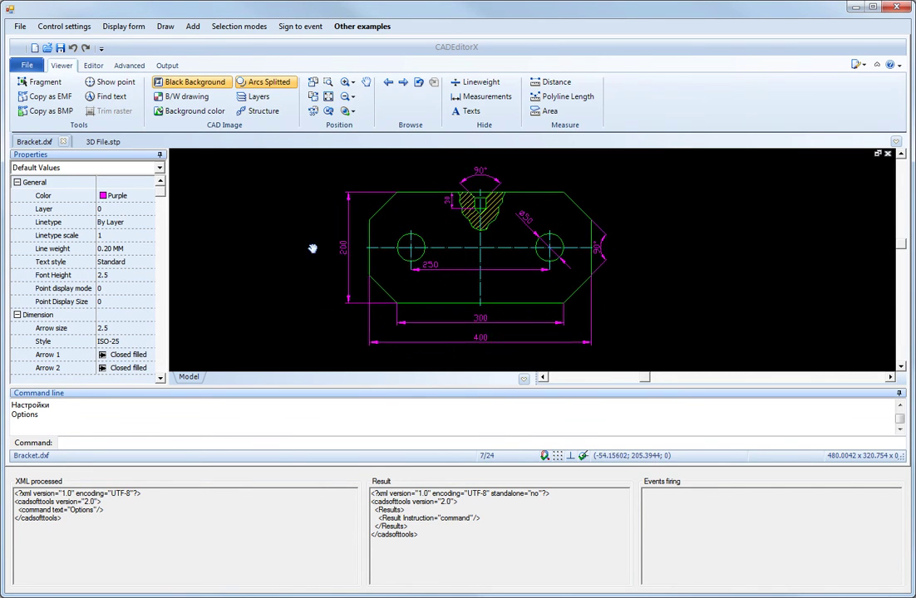
scroll(407, 262, up, 1)
scroll(419, 259, down, 1)
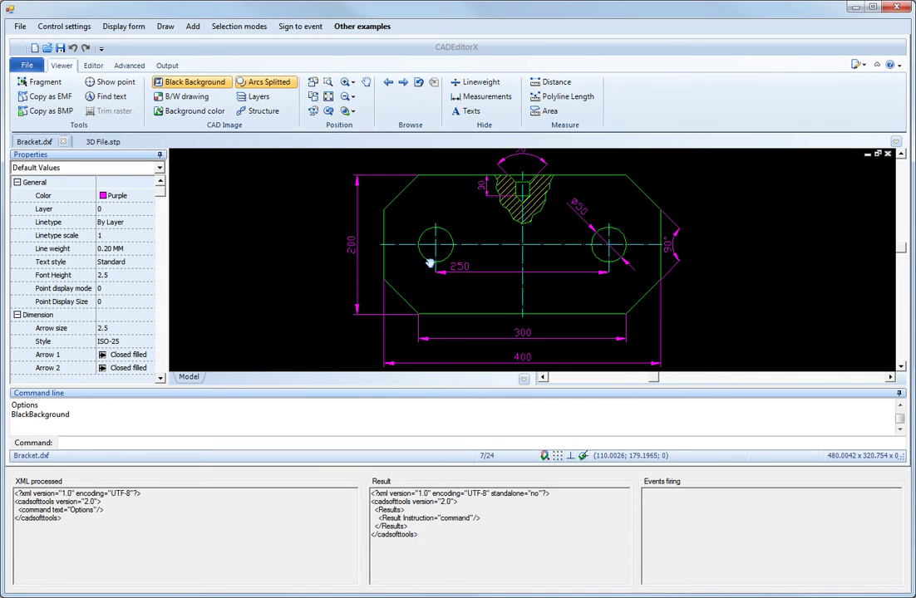
Draw a green circle of radius 30 centred on the left hole.
click(94, 66)
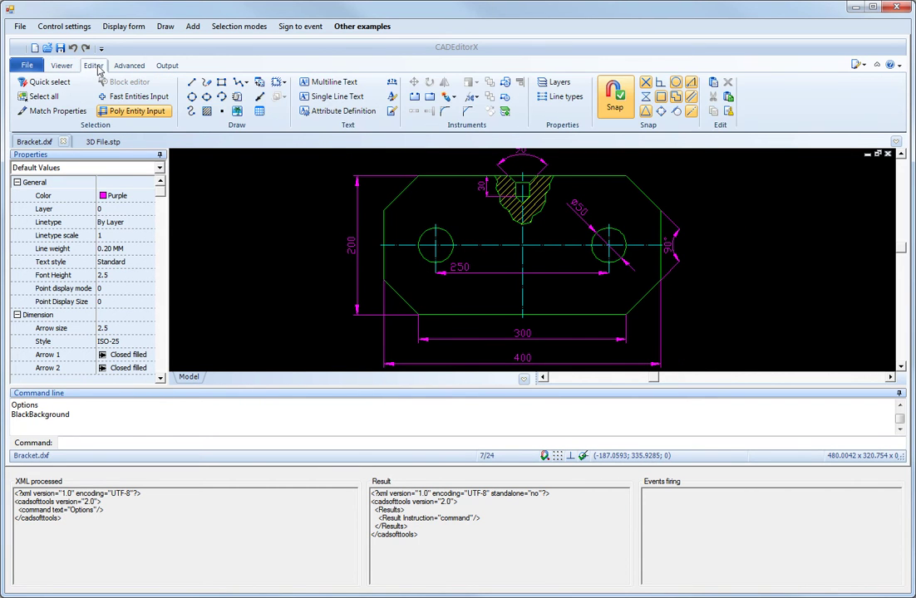
click(192, 97)
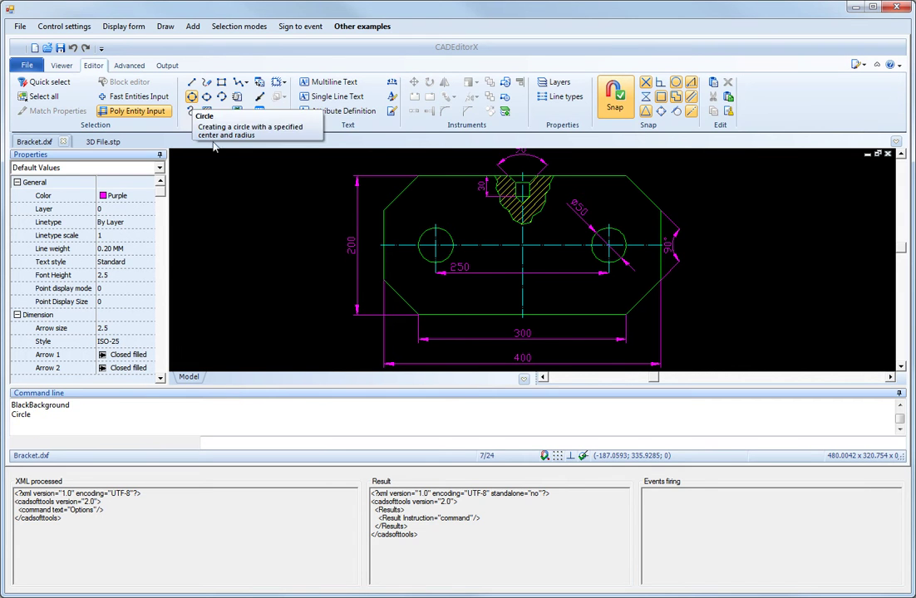
scroll(416, 244, up, 3)
scroll(436, 246, up, 1)
click(442, 246)
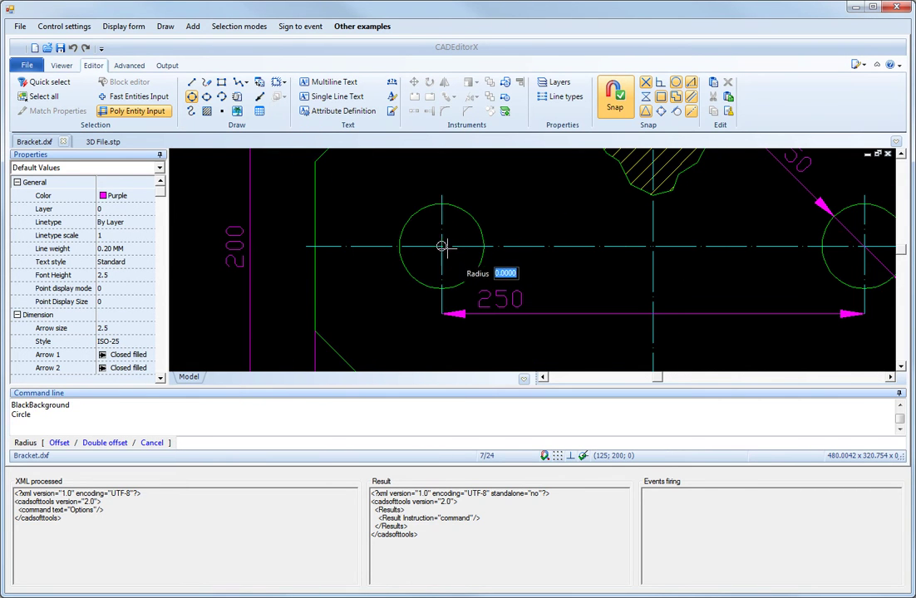
click(490, 262)
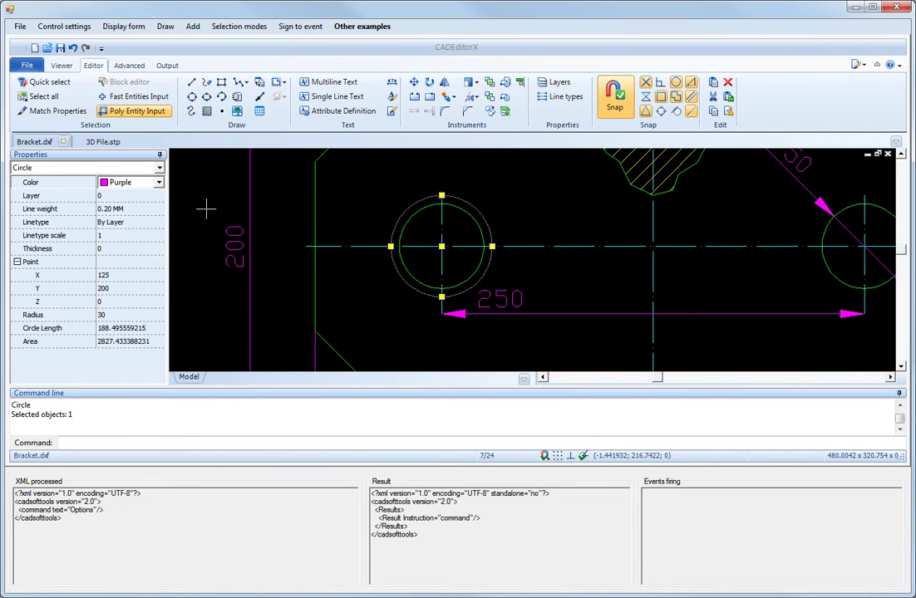
click(158, 187)
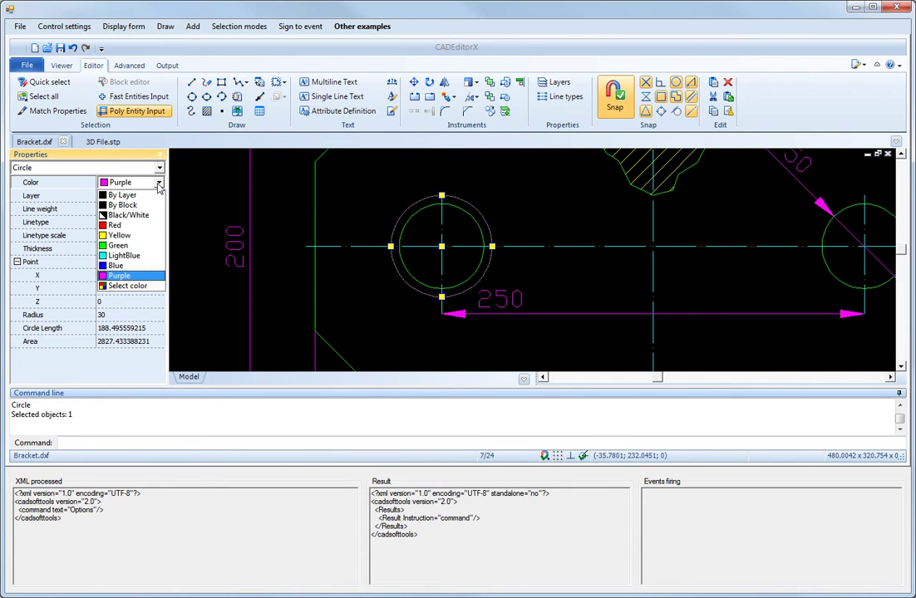
click(125, 246)
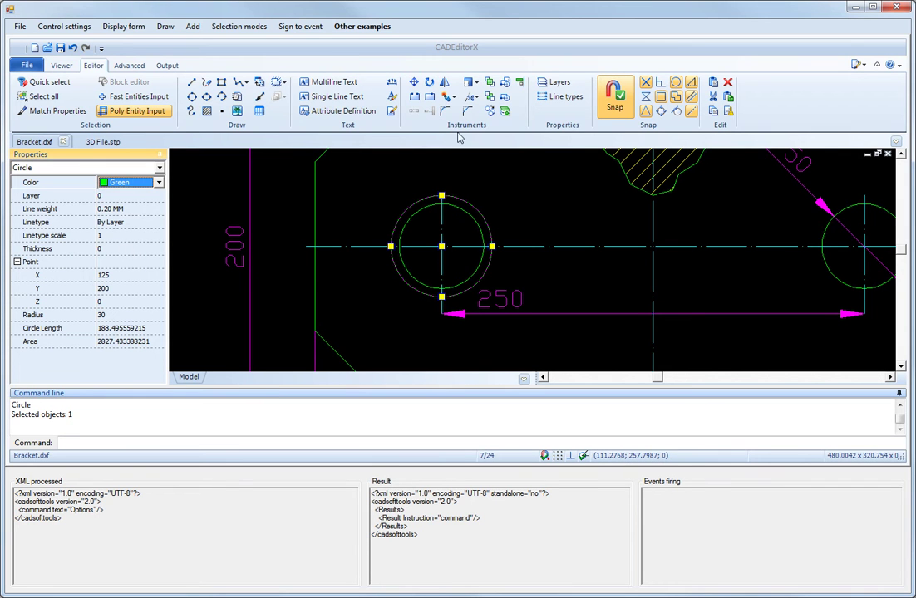
Copy the green circle 250 units right onto the other hole.
click(491, 112)
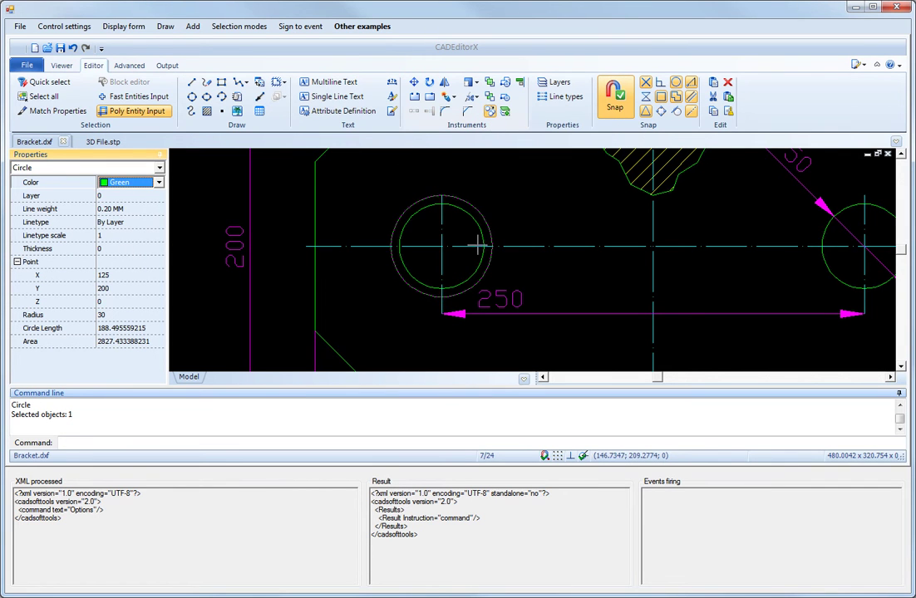
middle_drag(462, 265, 364, 270)
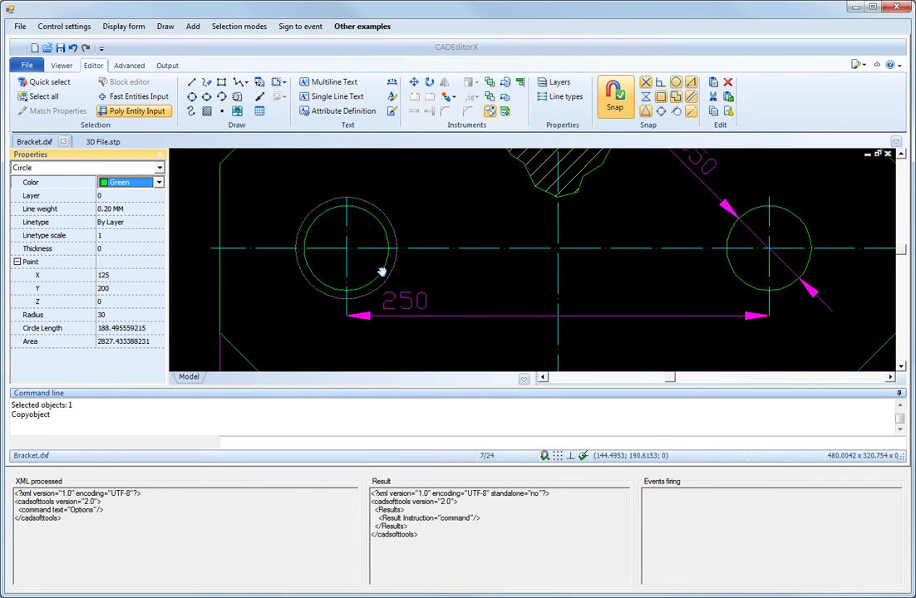
click(345, 251)
scroll(370, 274, down, 2)
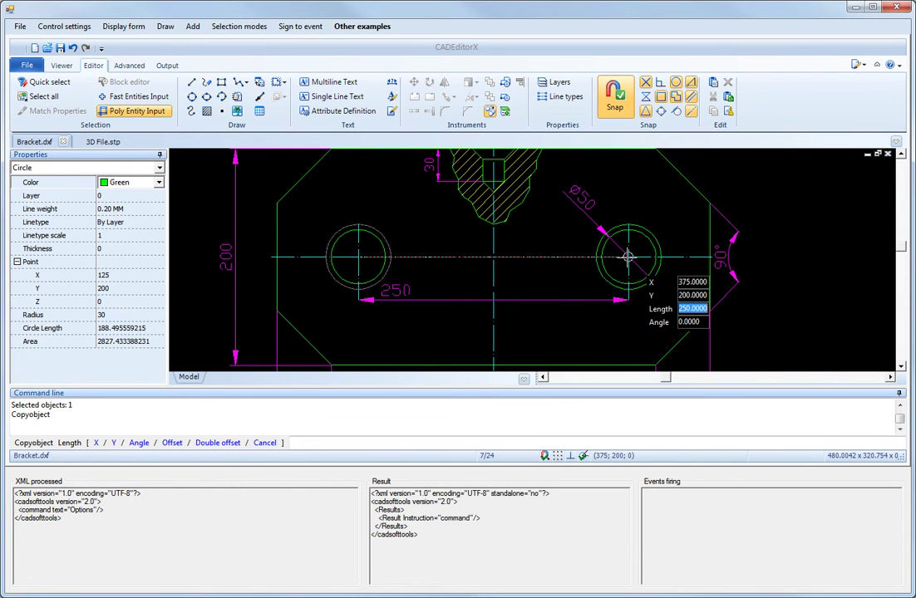
key(Escape)
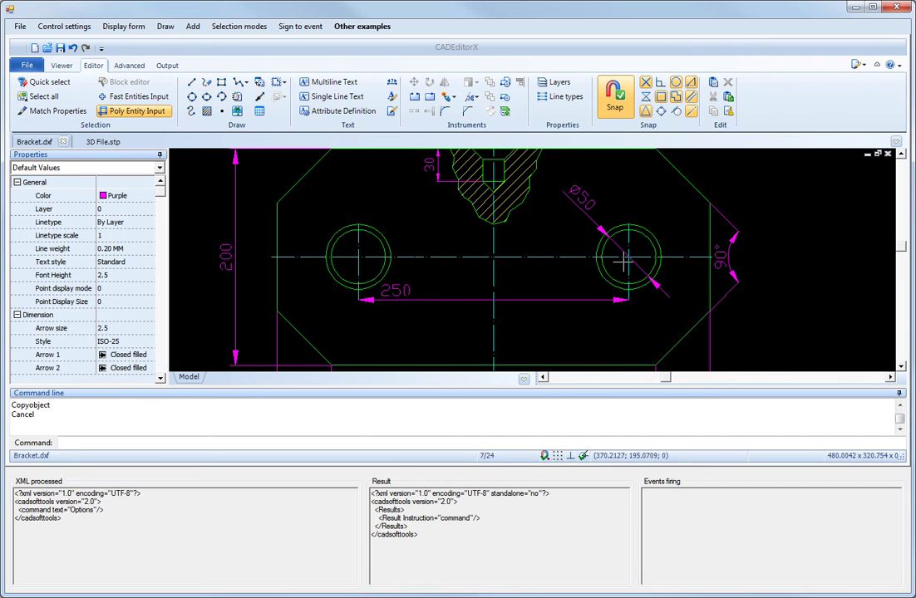
middle_drag(557, 283, 565, 280)
scroll(566, 278, down, 3)
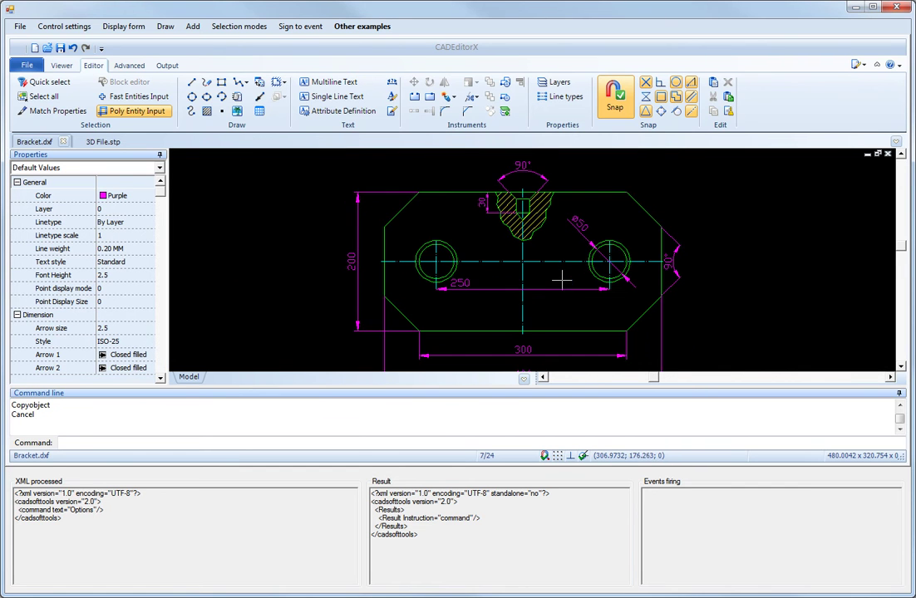
scroll(556, 263, down, 1)
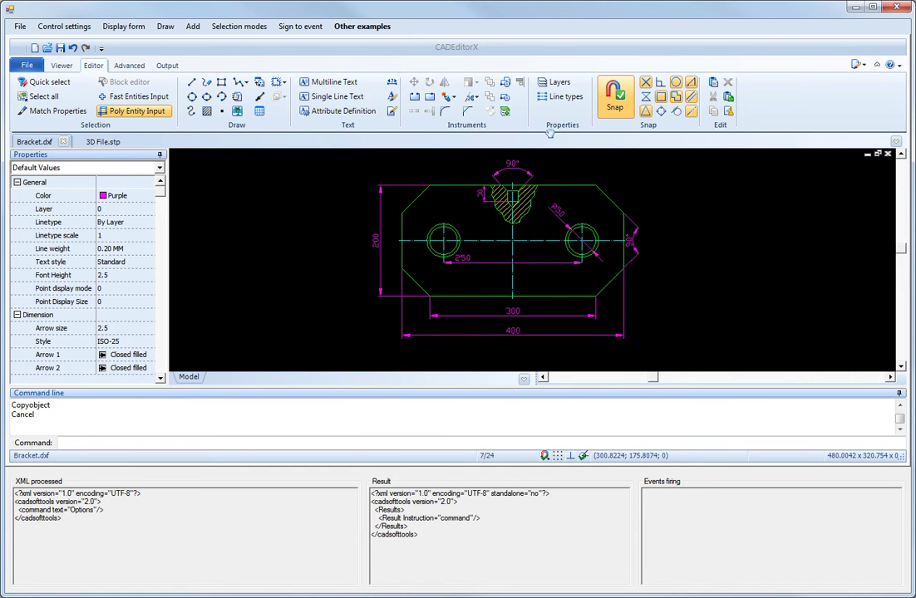
click(555, 82)
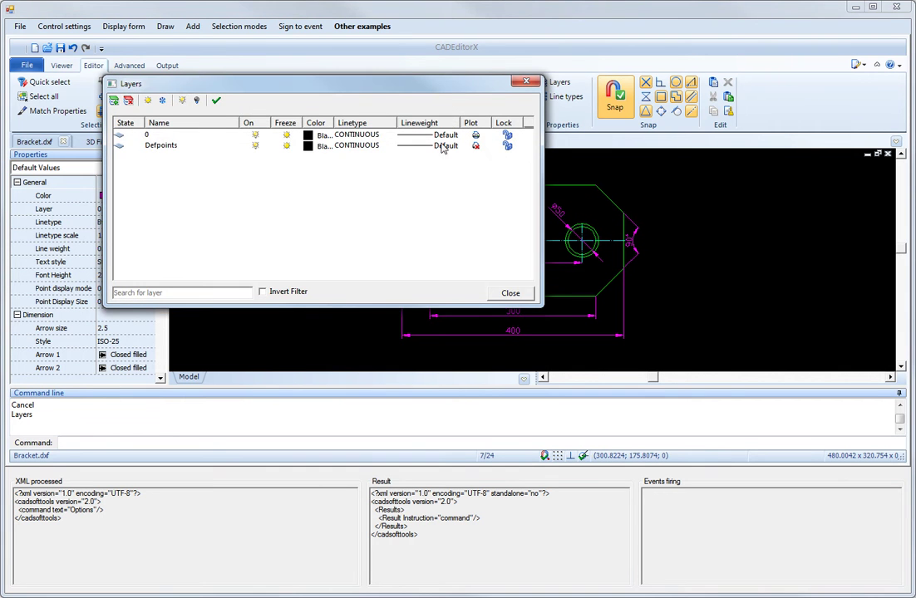
click(143, 136)
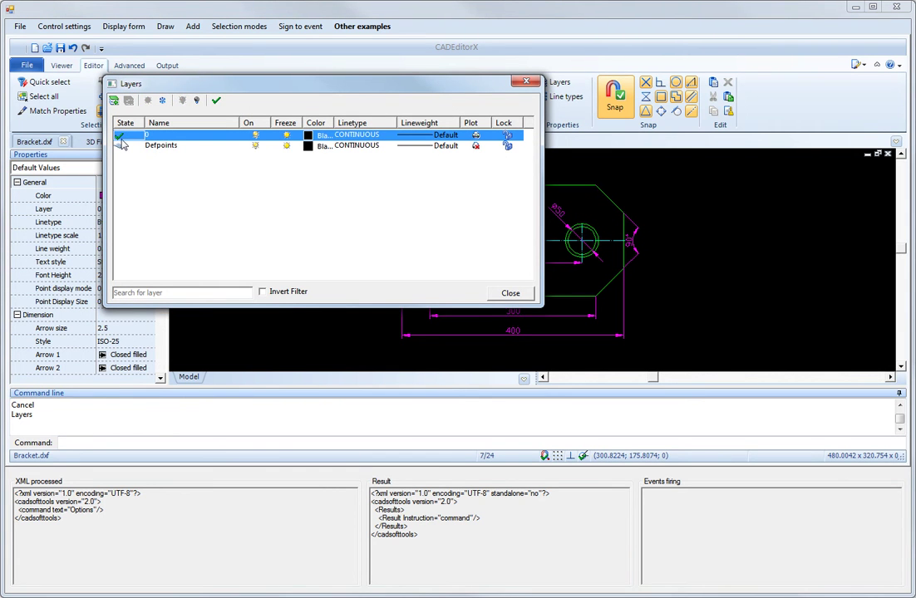
click(255, 136)
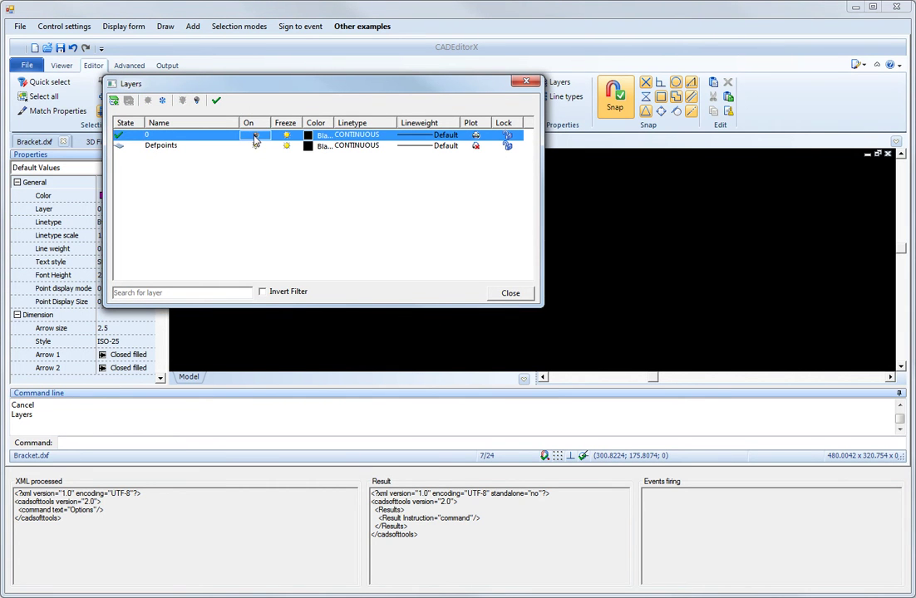
click(256, 136)
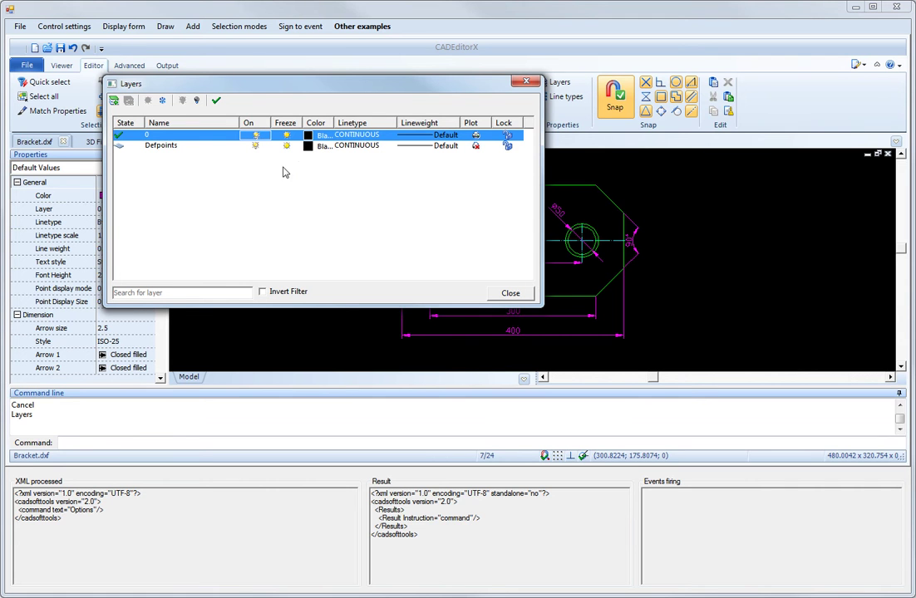
click(510, 294)
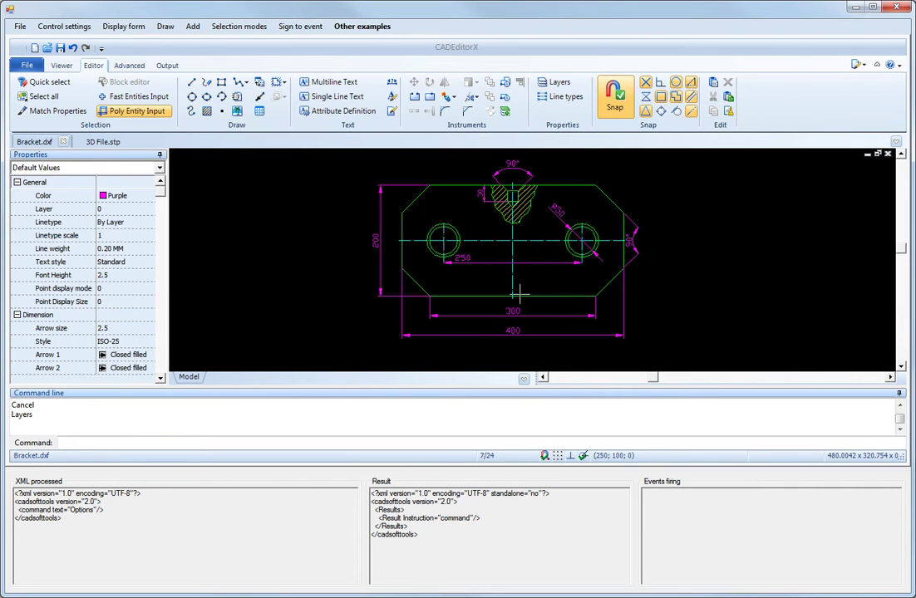
Open 3D File.stp and orbit to a close diagonal view of the red bracket.
click(104, 142)
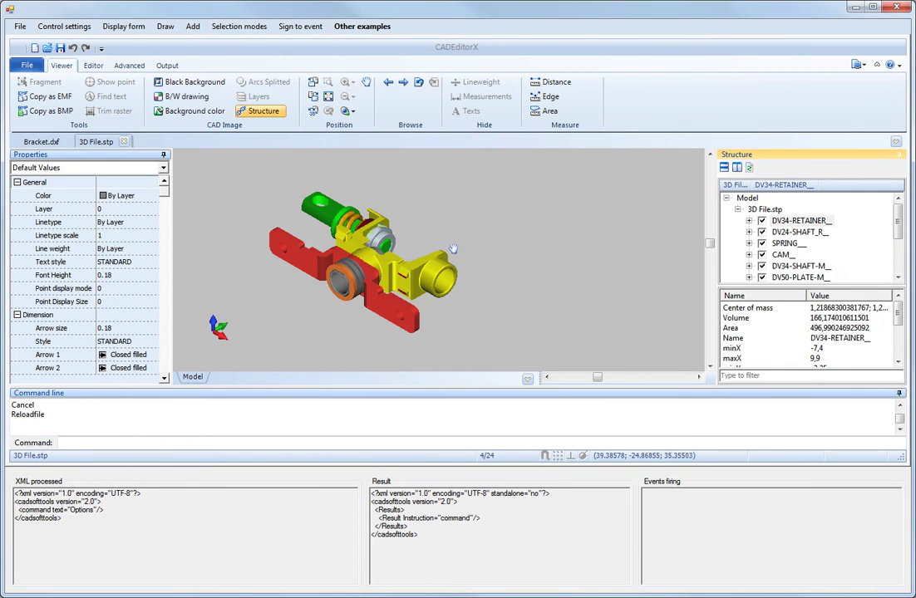
scroll(386, 212, up, 2)
scroll(389, 215, up, 1)
mouse_move(424, 206)
mouse_down()
mouse_move(320, 212)
mouse_move(638, 279)
mouse_move(255, 289)
mouse_up()
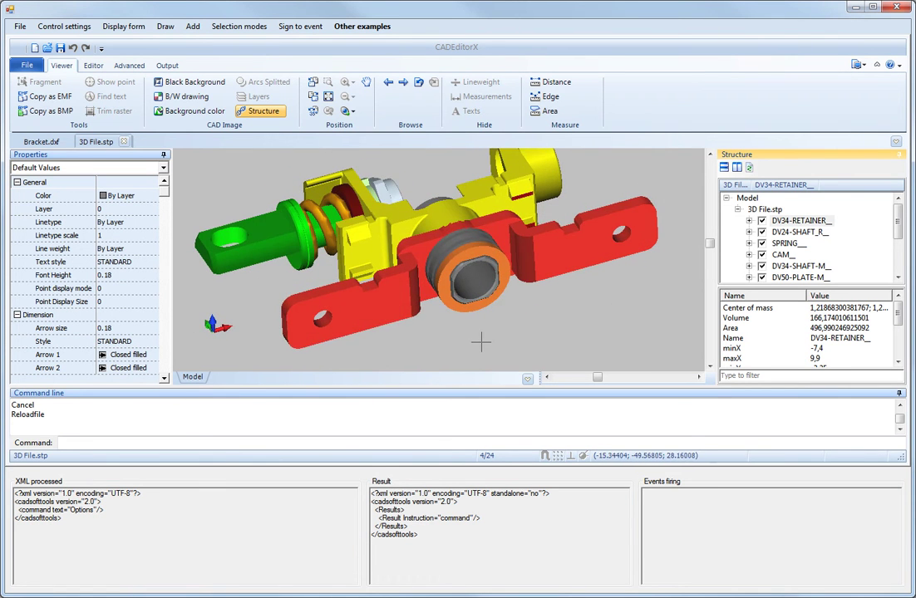
right_click(536, 294)
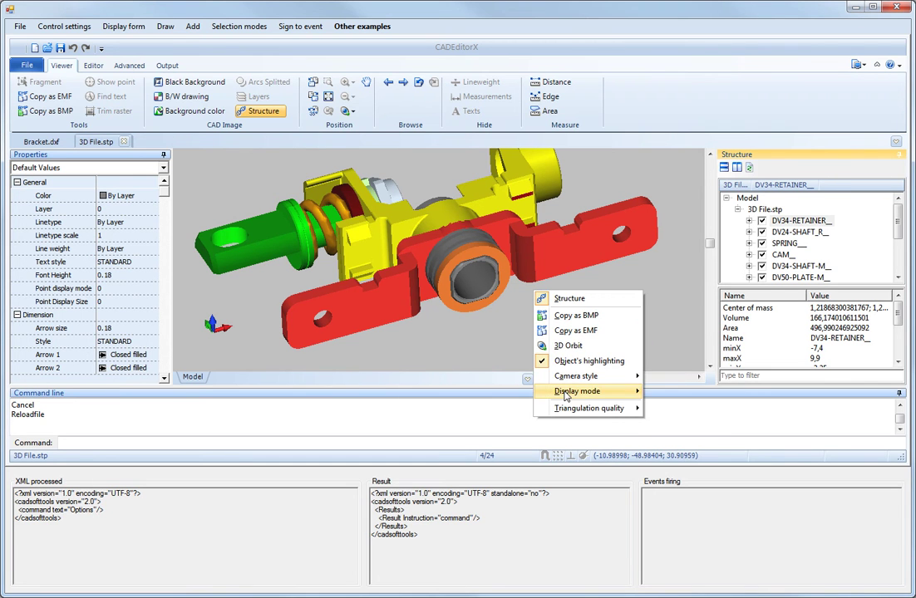
mouse_move(588, 408)
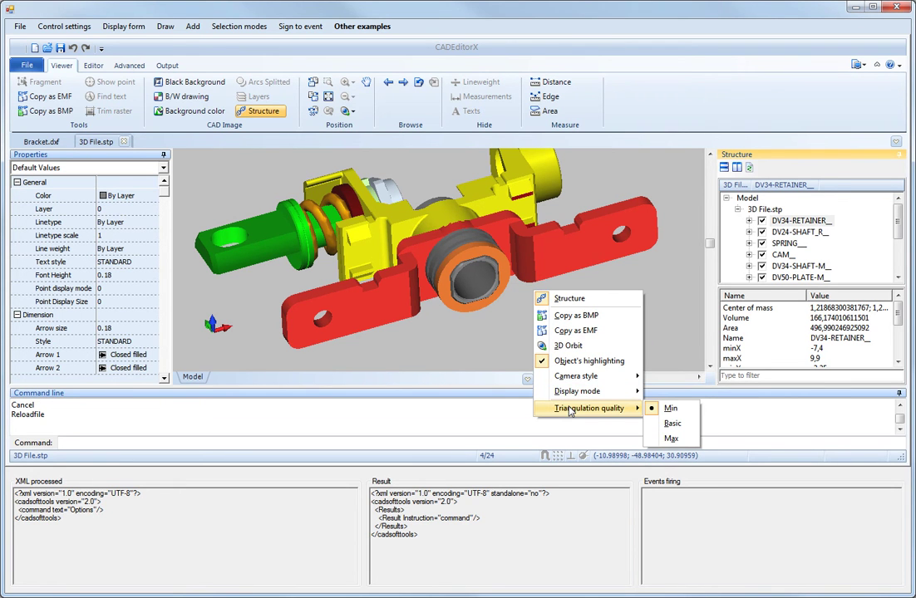
click(473, 333)
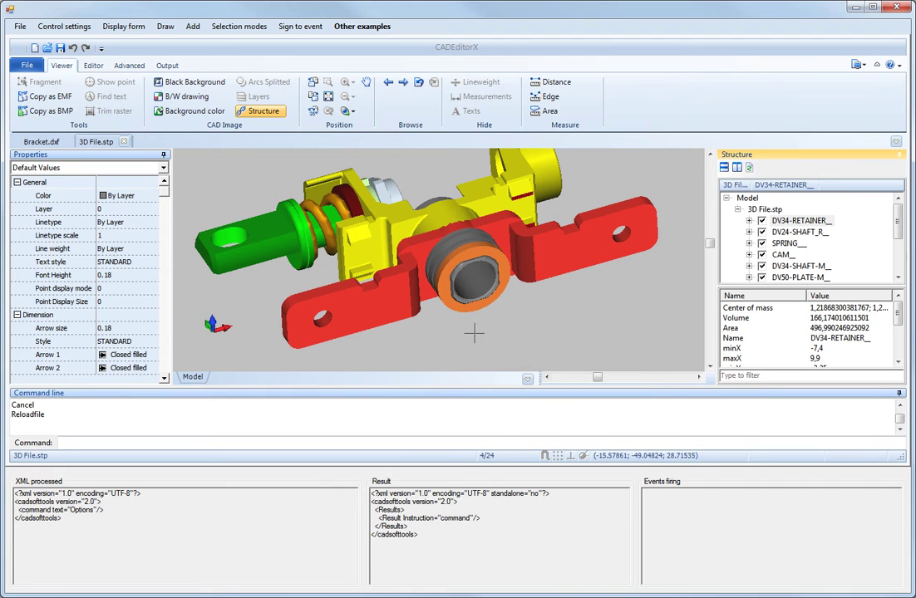
Measure the 4.00 gap, then the R 0.70 hole and R 1.00 end radii, labels pulled clear.
click(555, 82)
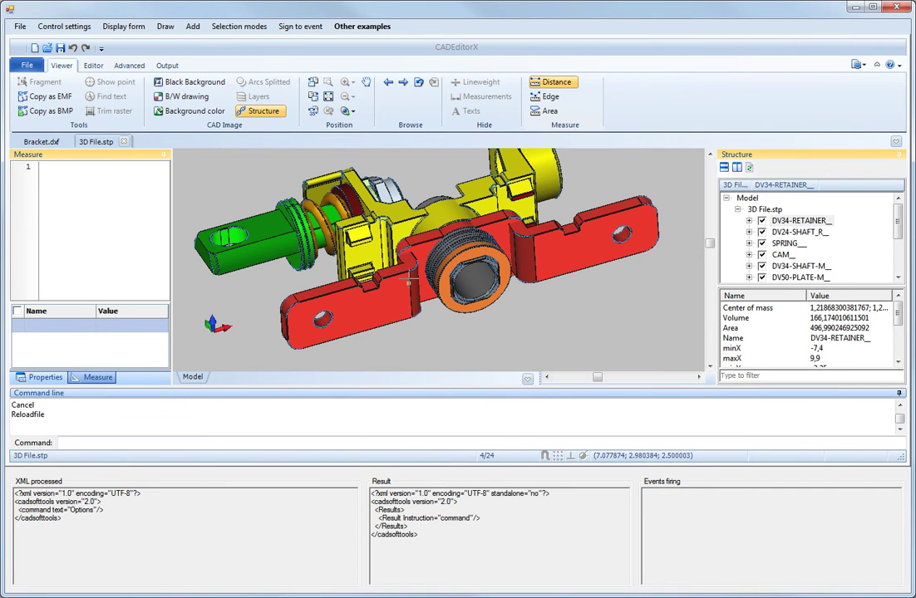
click(411, 320)
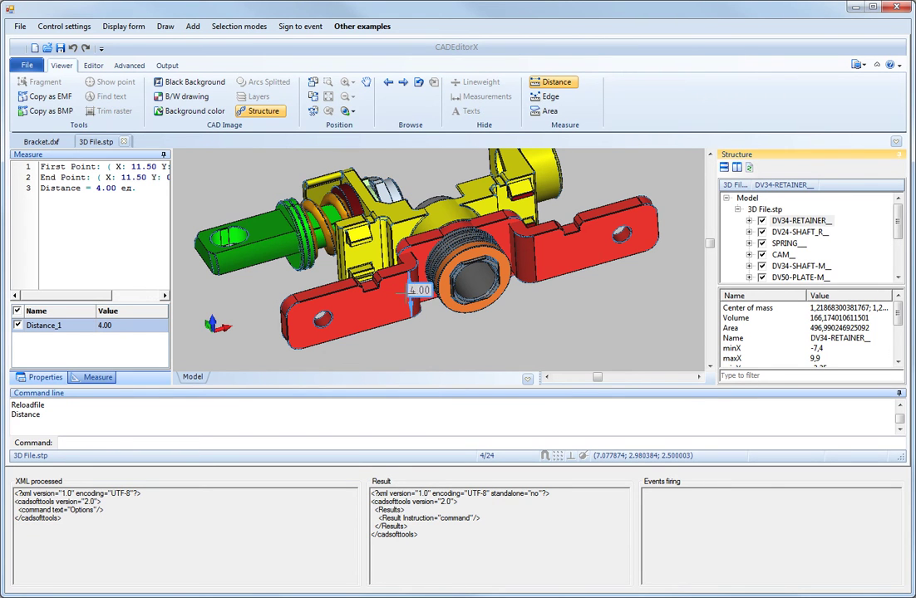
click(550, 96)
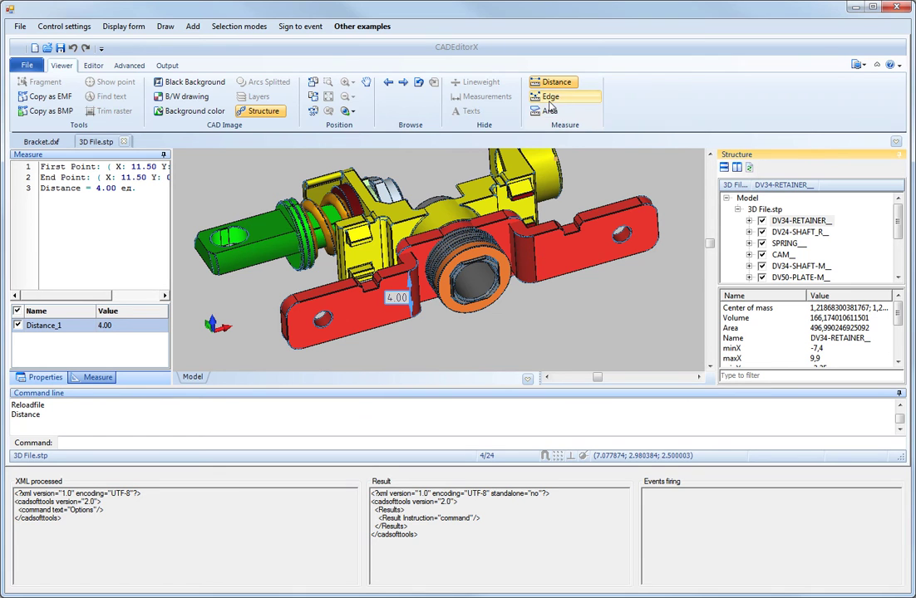
click(620, 233)
mouse_move(618, 232)
middle_down()
mouse_move(575, 255)
mouse_move(568, 213)
middle_up()
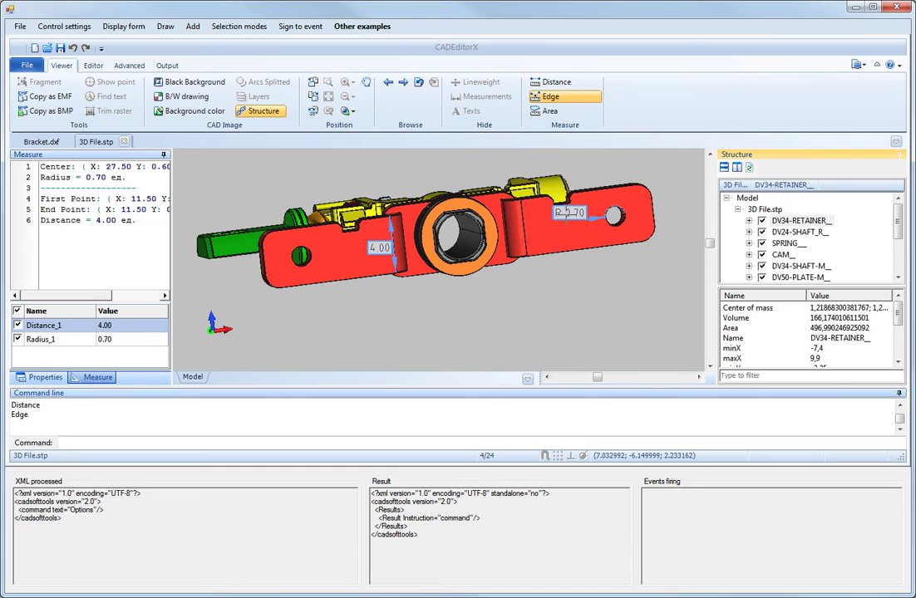
drag(568, 212, 575, 176)
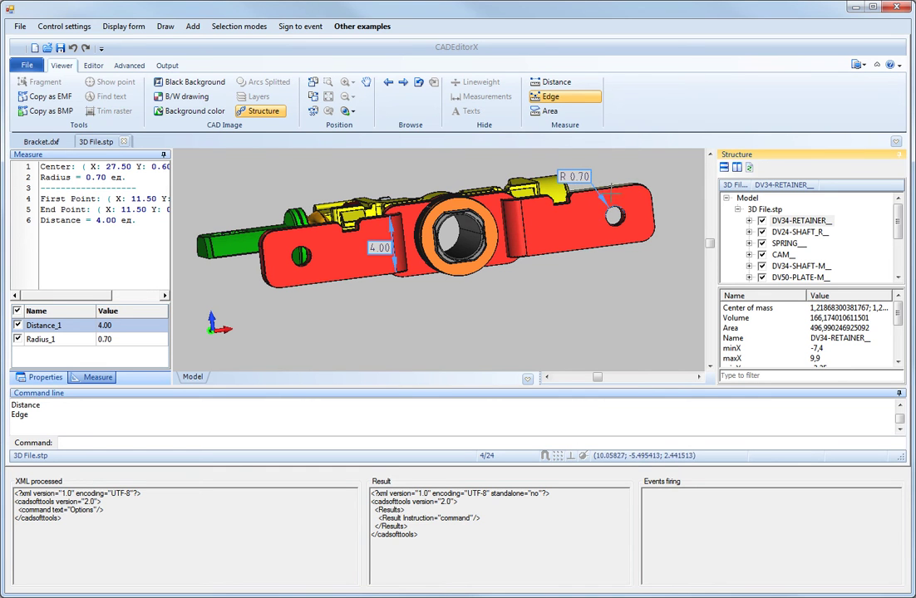
click(657, 249)
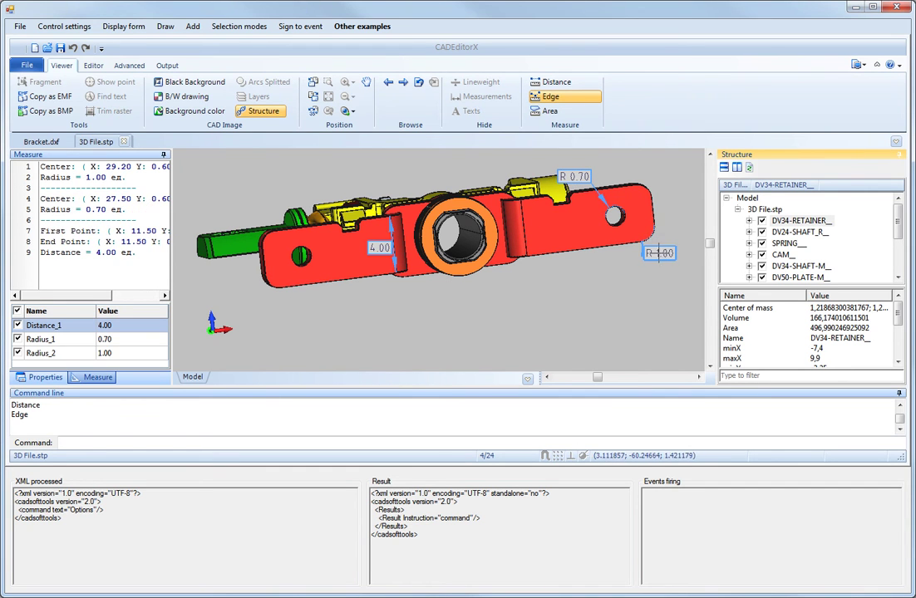
drag(659, 252, 689, 256)
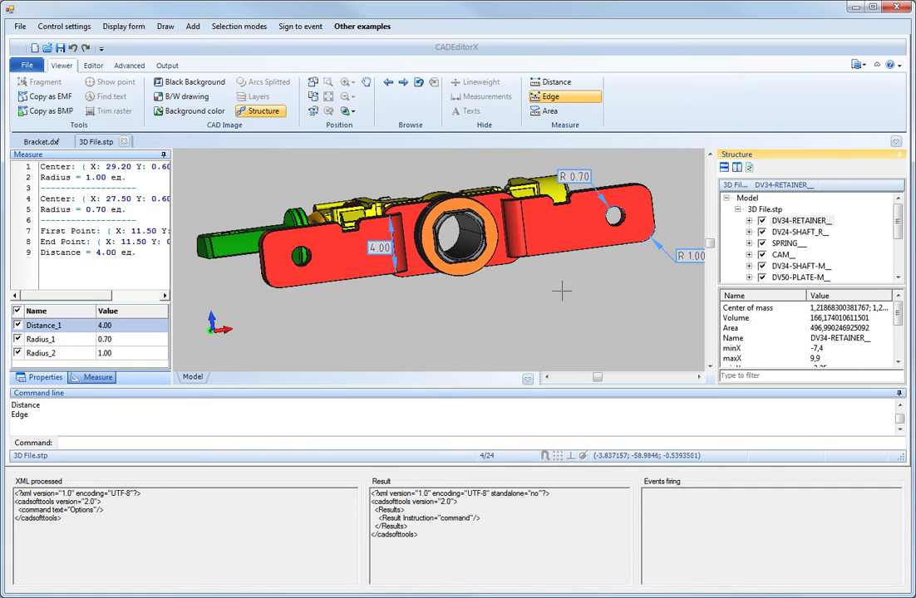
Toggle visibility of the 4.00 and R 0.70 measurements and open the list's menu.
middle_drag(562, 290, 535, 284)
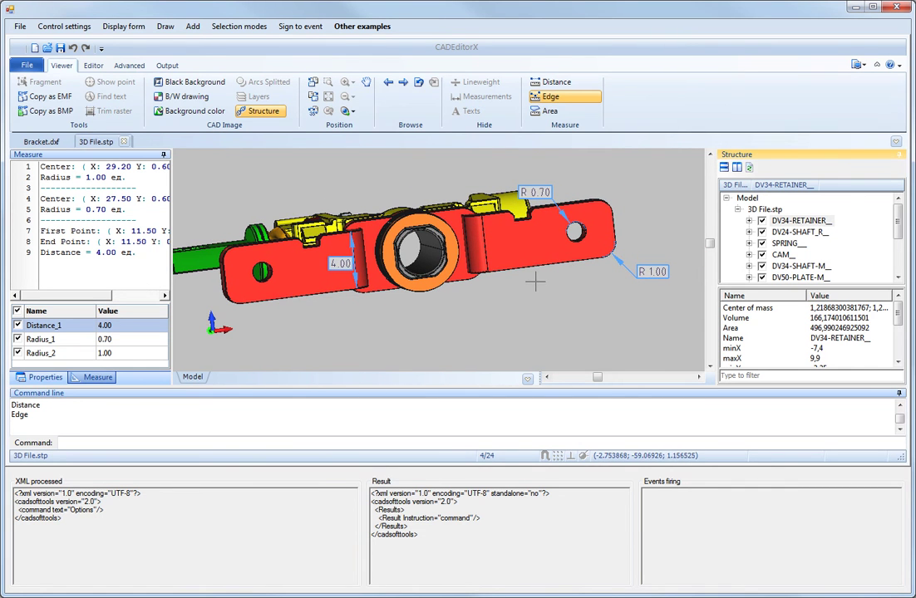
click(19, 327)
click(19, 340)
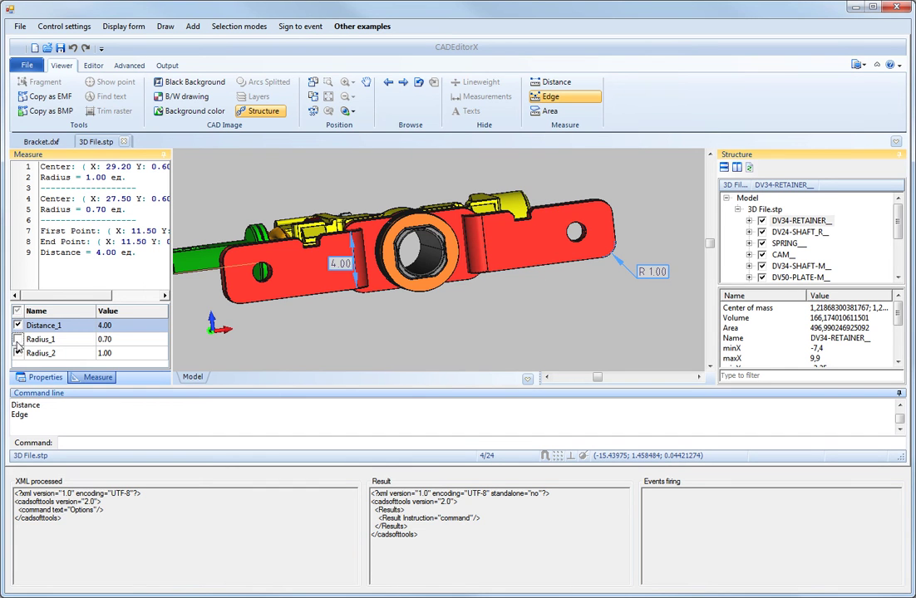
click(18, 340)
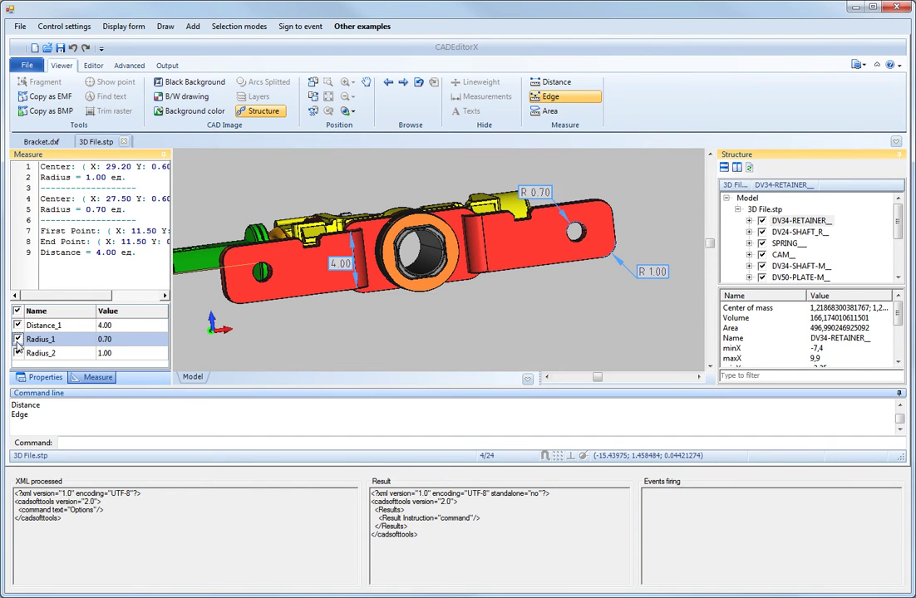
right_click(71, 341)
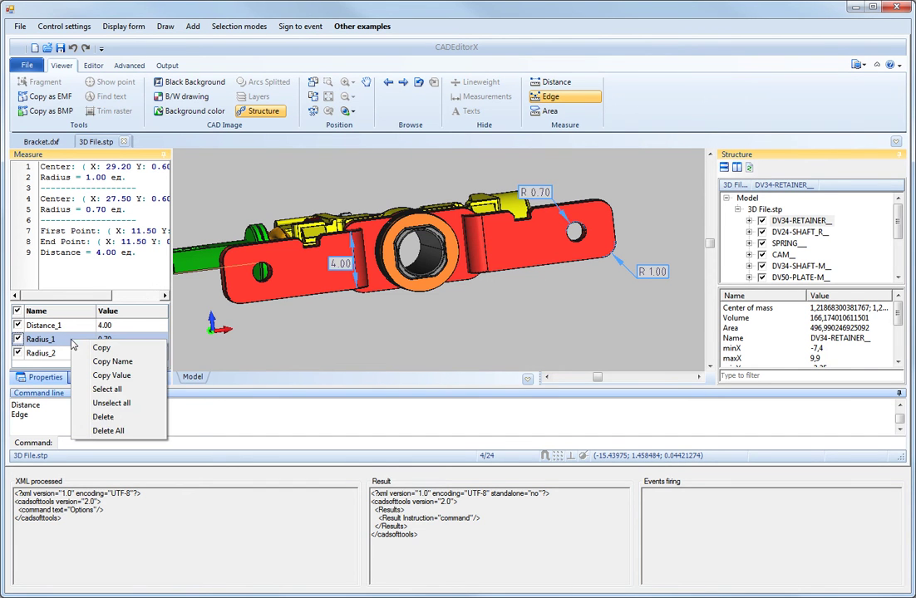
Delete all measurements and measure one plate face's area, 34.30.
click(108, 432)
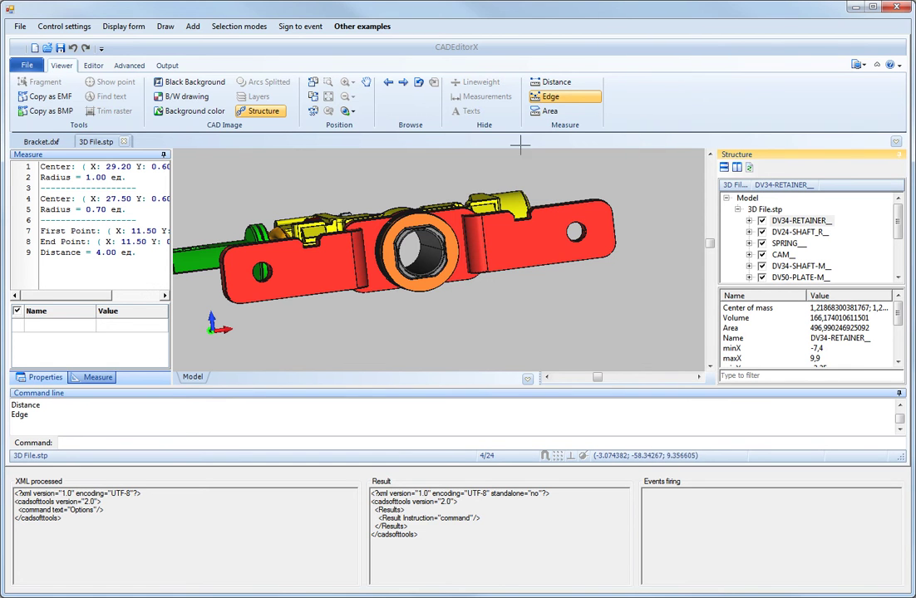
click(547, 112)
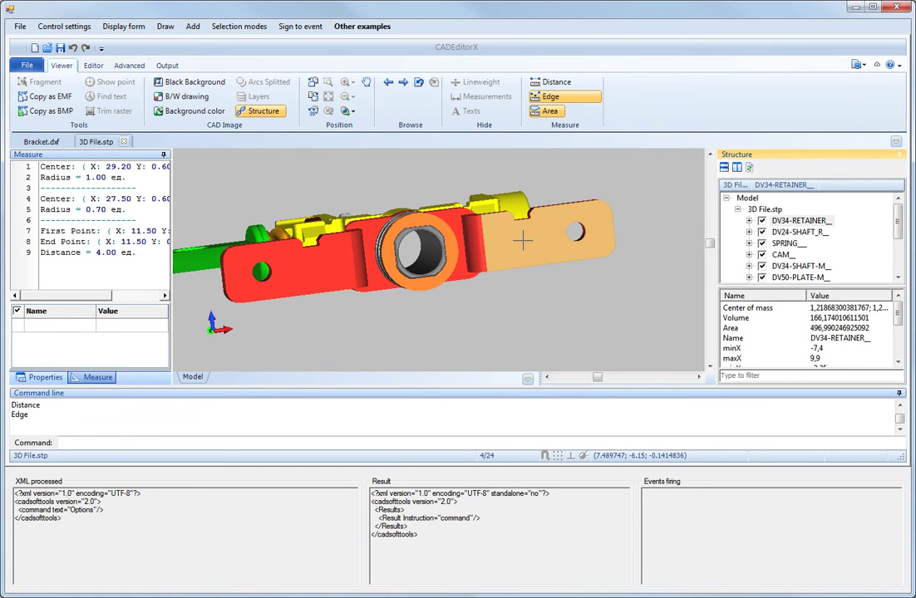
click(488, 241)
drag(109, 177, 133, 175)
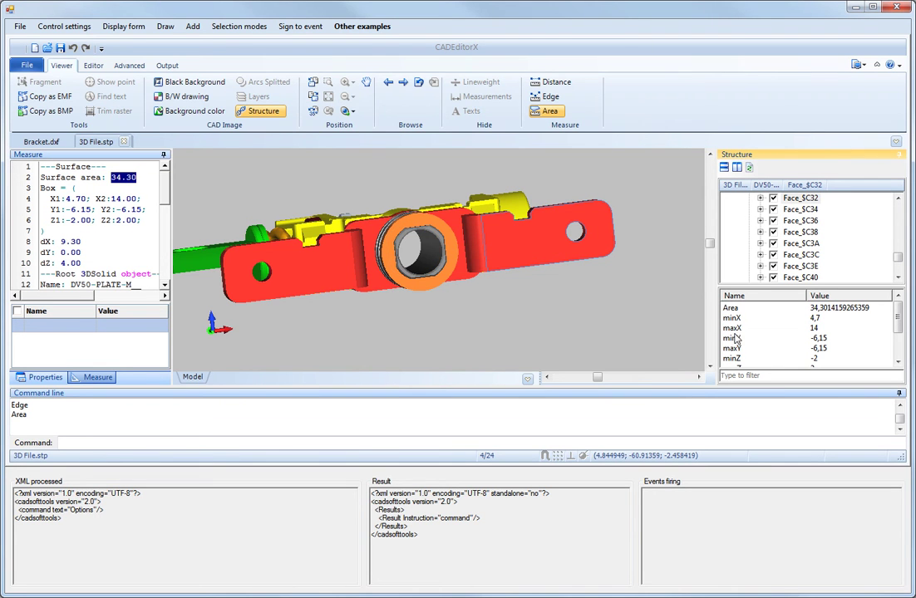
click(838, 310)
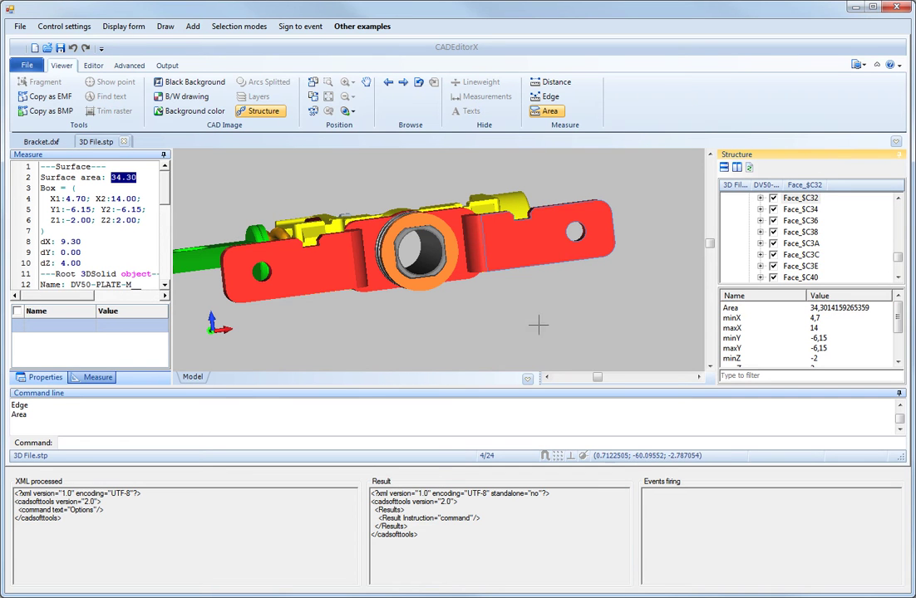
Cancel the area measurement and hide DV34-RETAINER, DV24-SHAFT, the spring, the cam and DV34-SHAFT-M.
key(Escape)
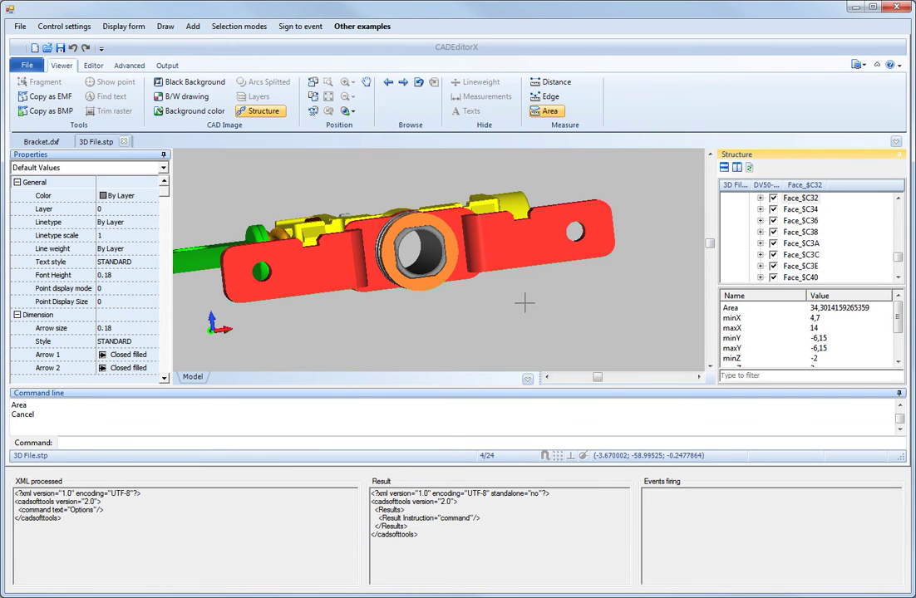
scroll(525, 306, down, 1)
mouse_move(525, 305)
mouse_down()
mouse_move(436, 243)
mouse_move(453, 250)
mouse_up()
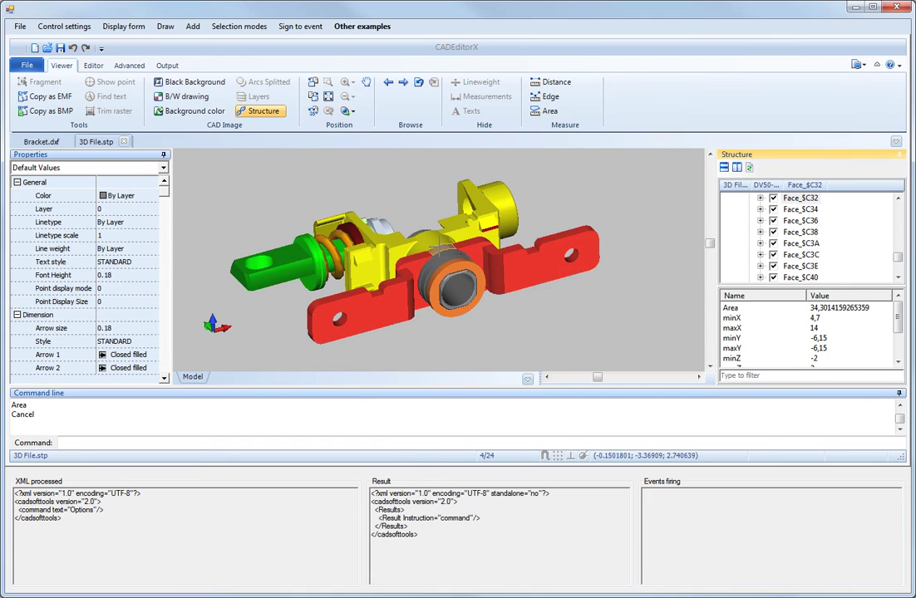
mouse_move(897, 262)
mouse_down()
mouse_move(899, 205)
mouse_move(902, 221)
mouse_move(867, 210)
mouse_up()
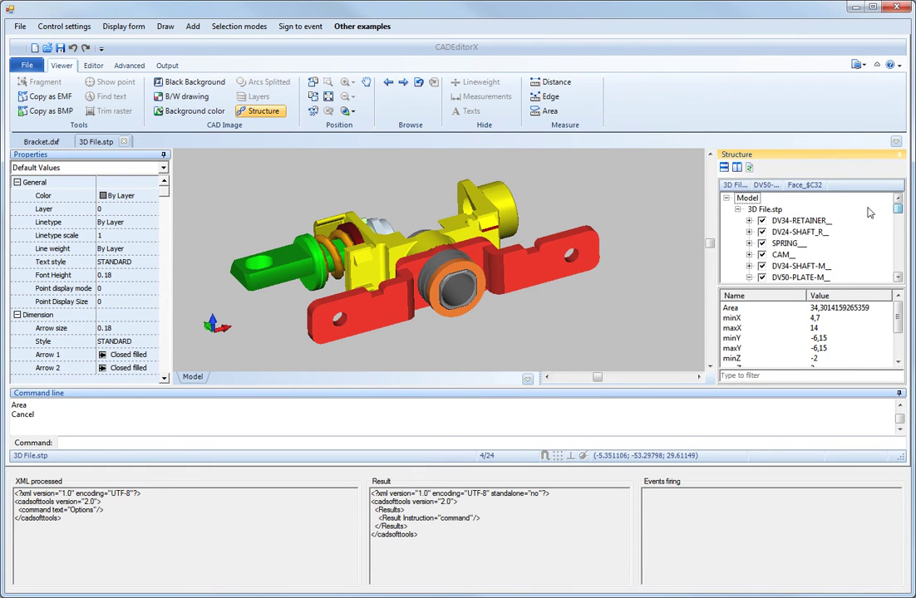
click(761, 221)
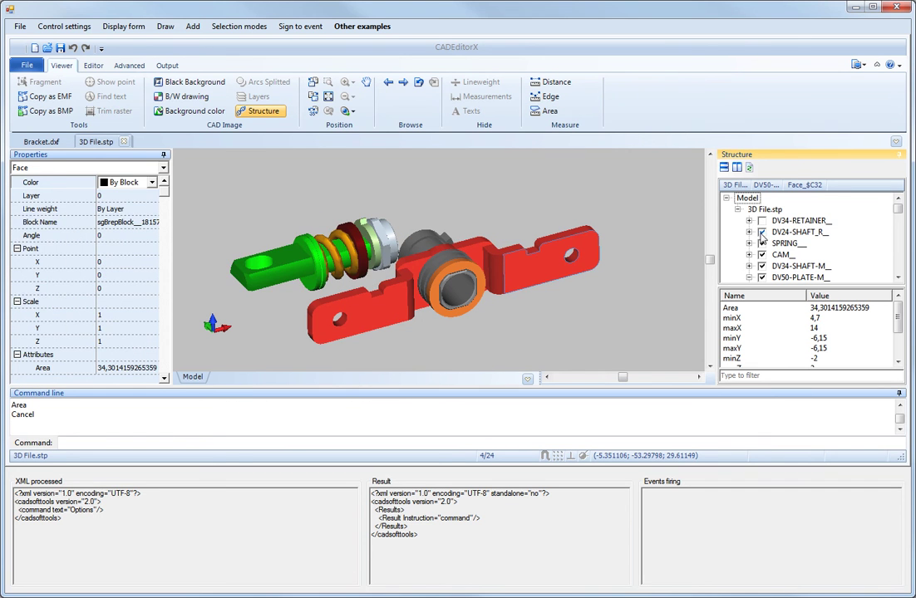
click(761, 232)
click(761, 244)
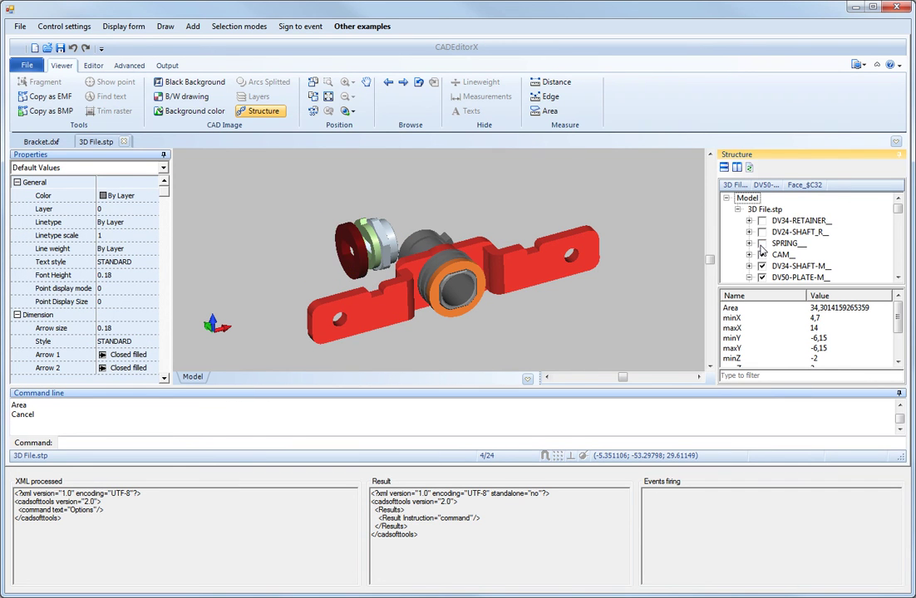
click(761, 255)
click(761, 266)
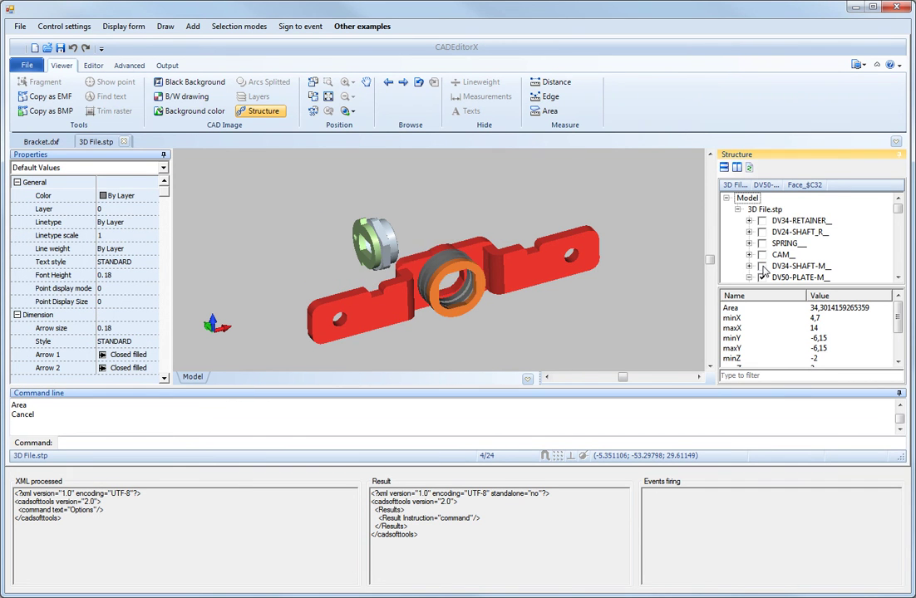
Hide the NUT_V59 nut and both washers, then orbit the lone plate to a new angle.
scroll(897, 214, down, 2)
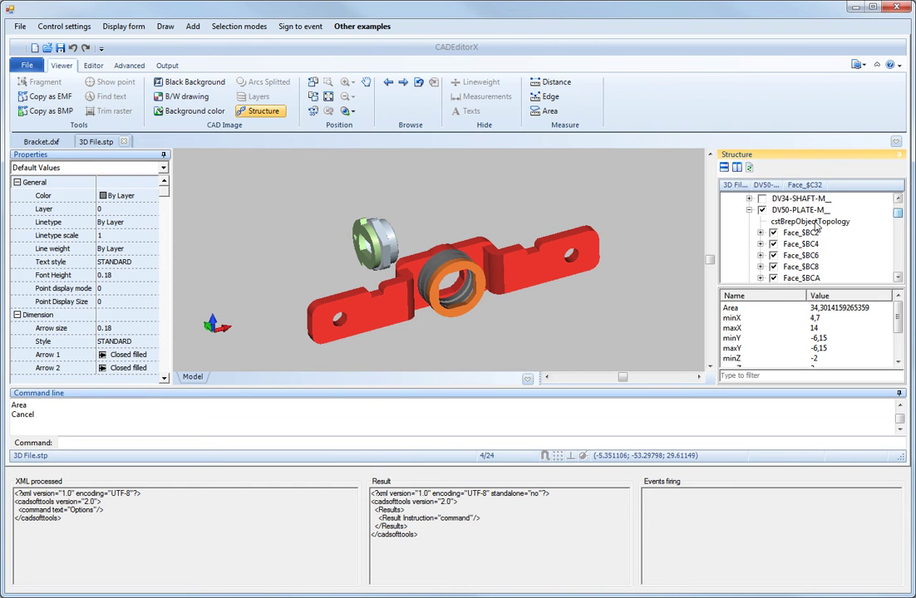
click(749, 210)
click(762, 232)
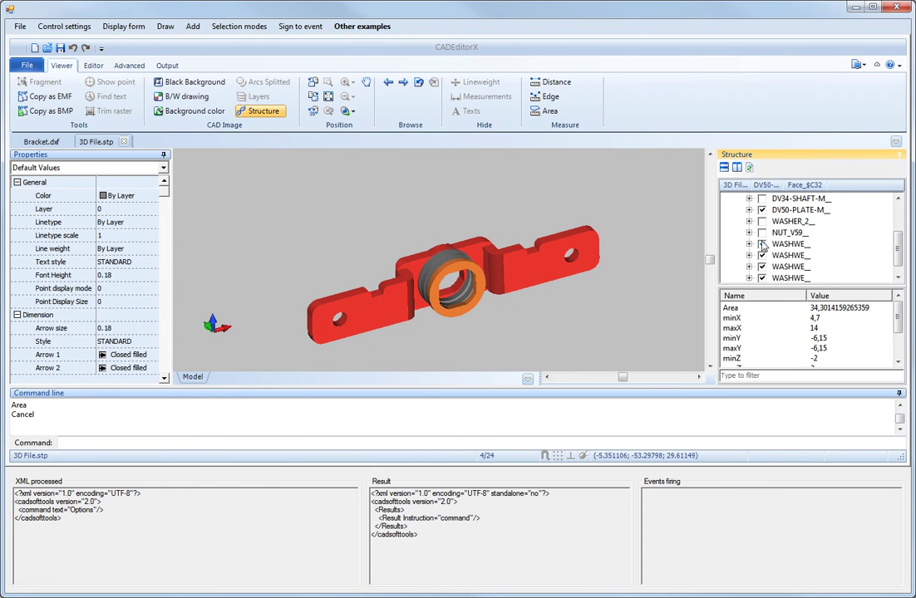
click(762, 245)
click(762, 267)
mouse_move(899, 259)
mouse_down()
mouse_move(903, 271)
mouse_move(899, 235)
mouse_up()
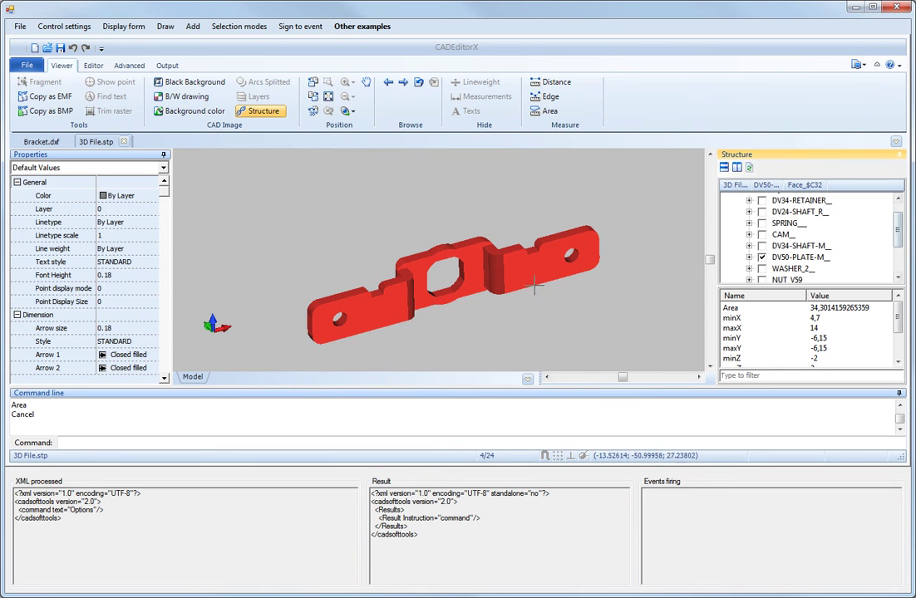
mouse_move(539, 297)
mouse_down()
mouse_move(388, 252)
mouse_move(432, 200)
mouse_up()
scroll(532, 217, up, 2)
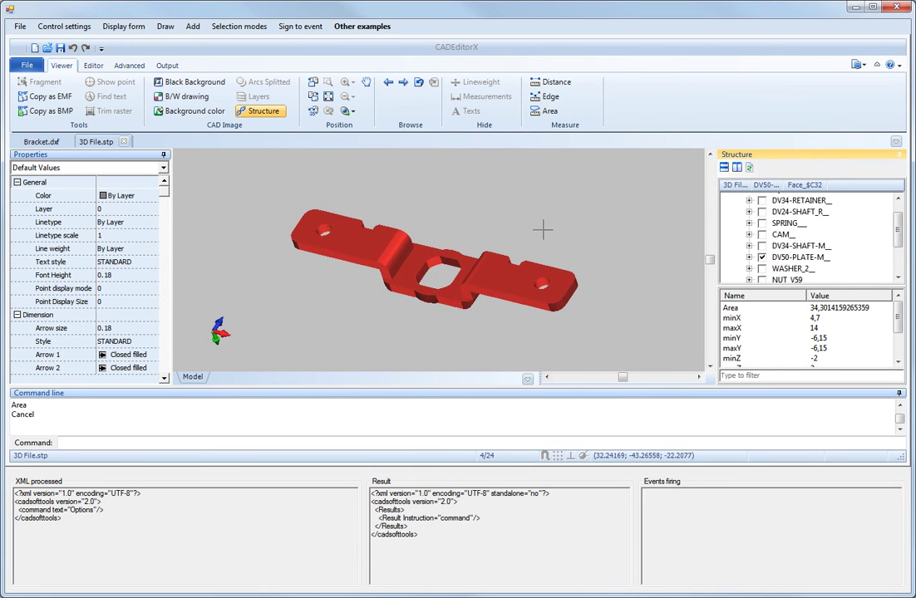
Inspect the DV50-PLATE data (dX 28, dY 3.05, dZ 5.50), tilt it slightly, and deselect the face.
click(793, 258)
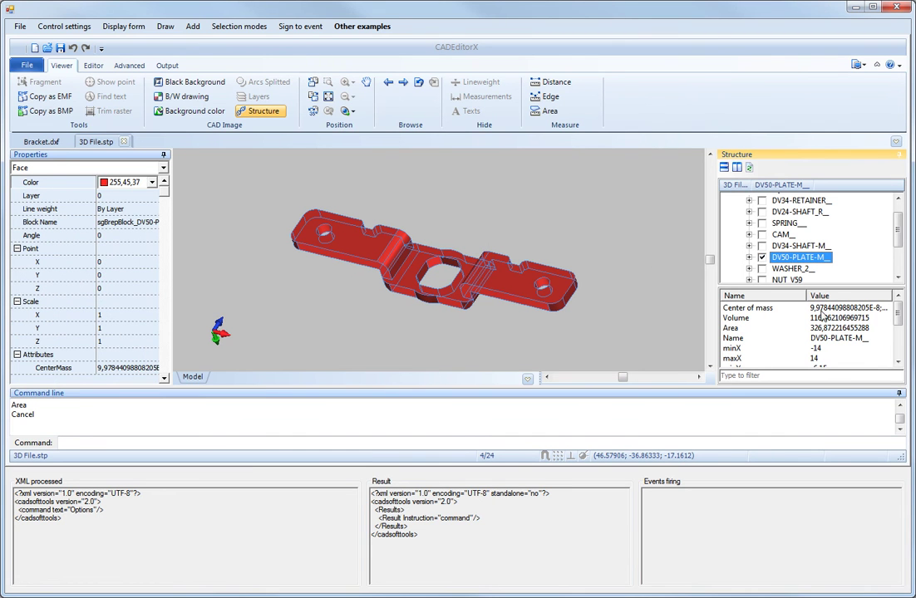
drag(899, 319, 898, 347)
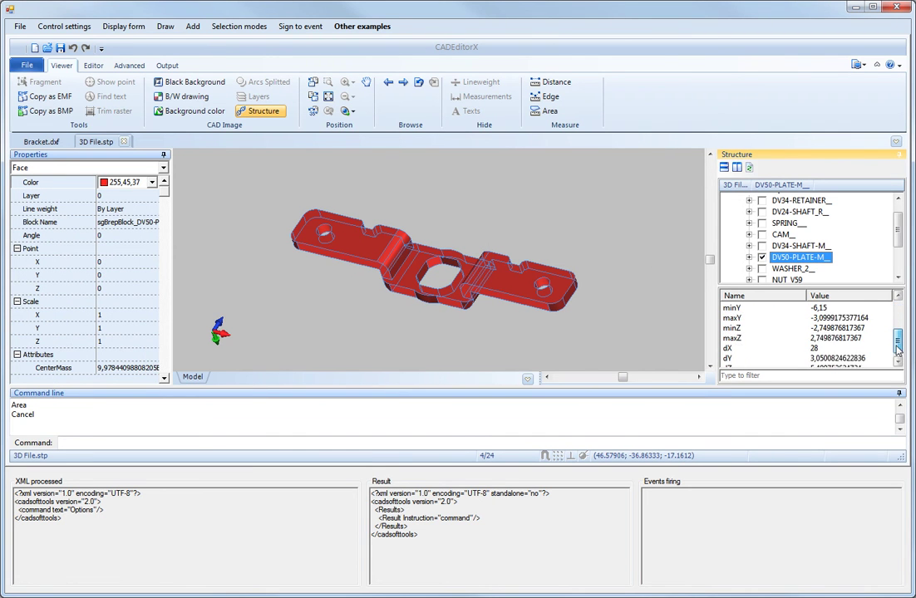
click(821, 350)
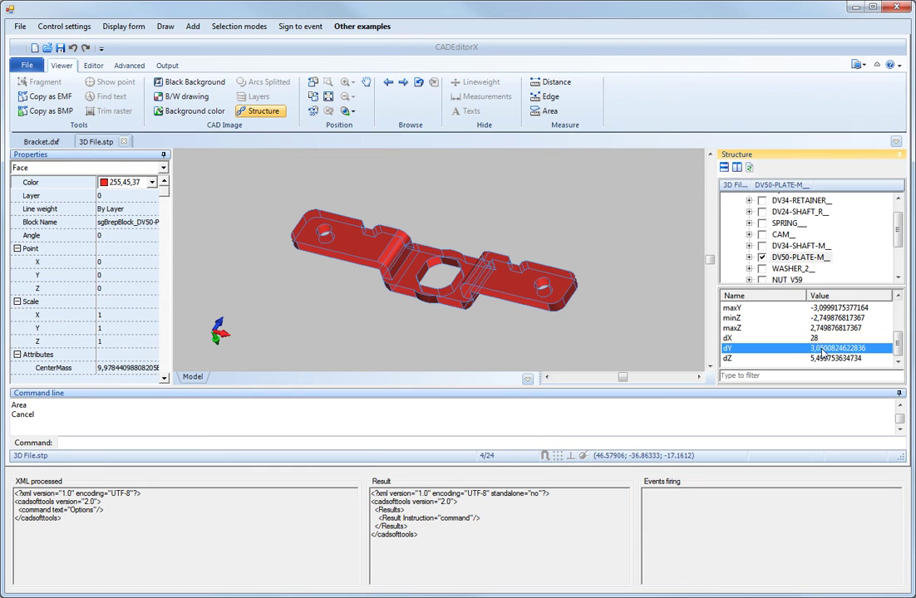
click(822, 360)
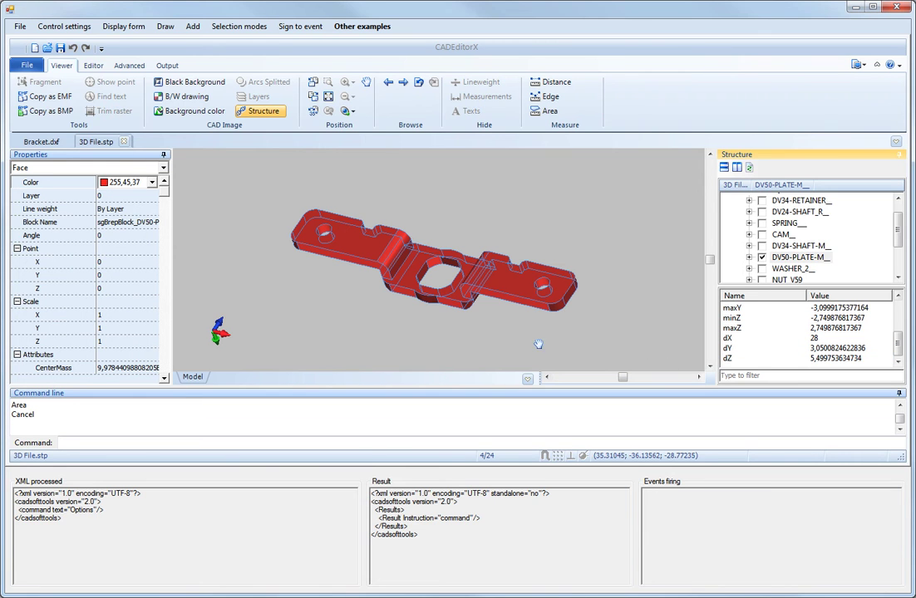
drag(536, 345, 514, 331)
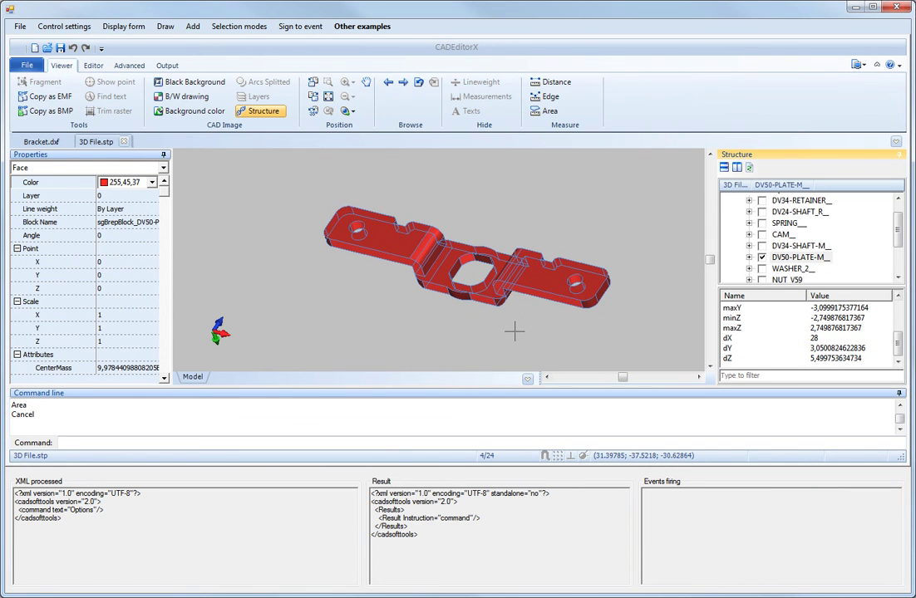
click(514, 332)
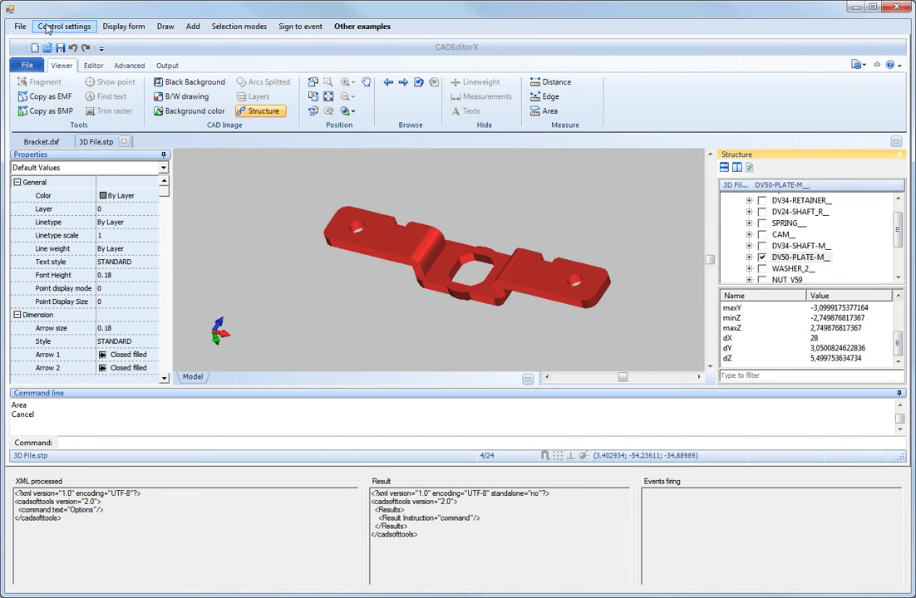
Hide the properties panel, command line and ribbon through Control settings.
click(49, 28)
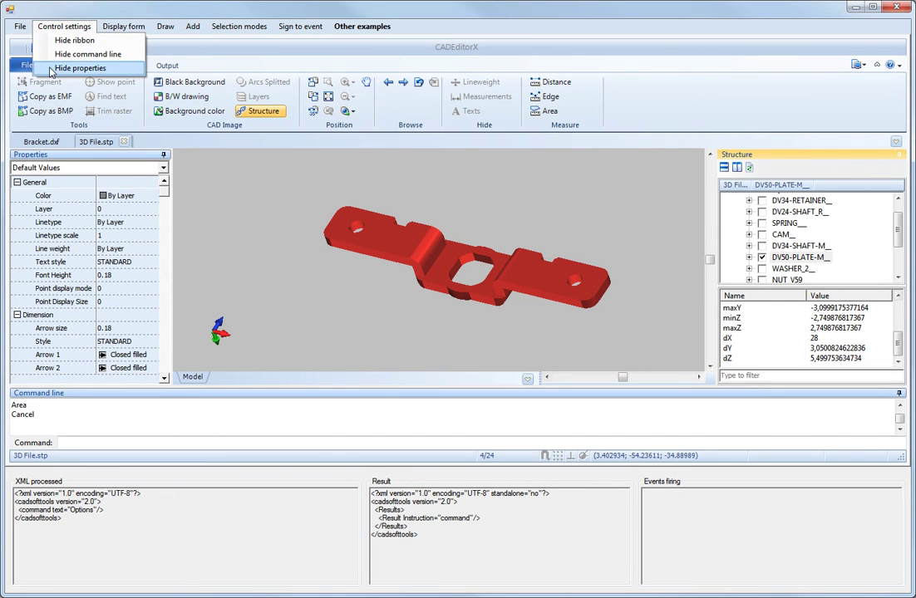
click(42, 70)
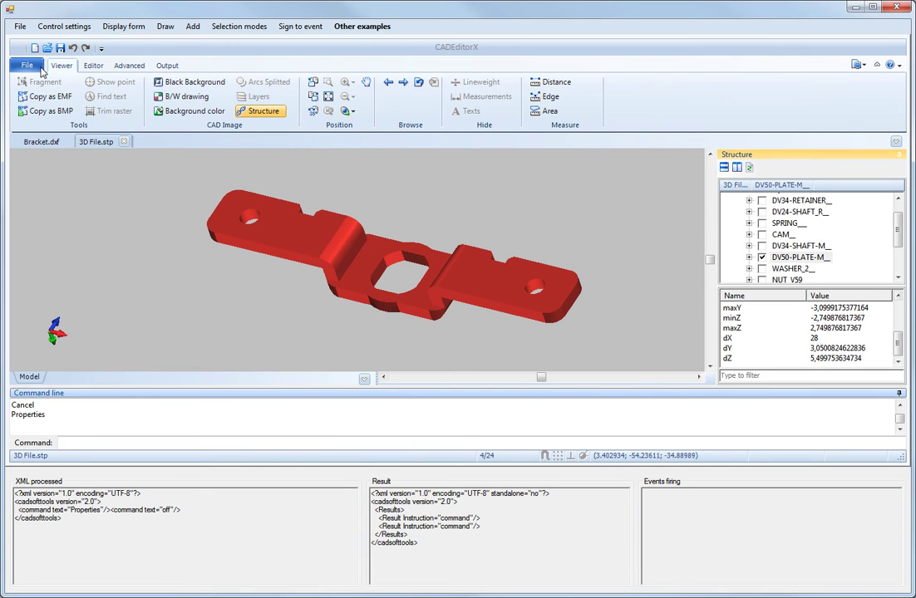
click(61, 29)
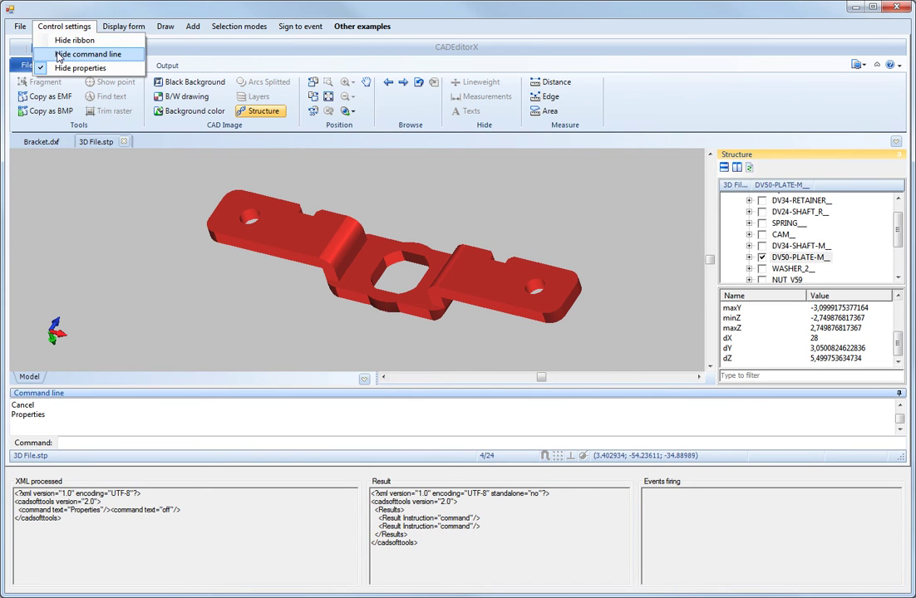
click(59, 55)
click(62, 27)
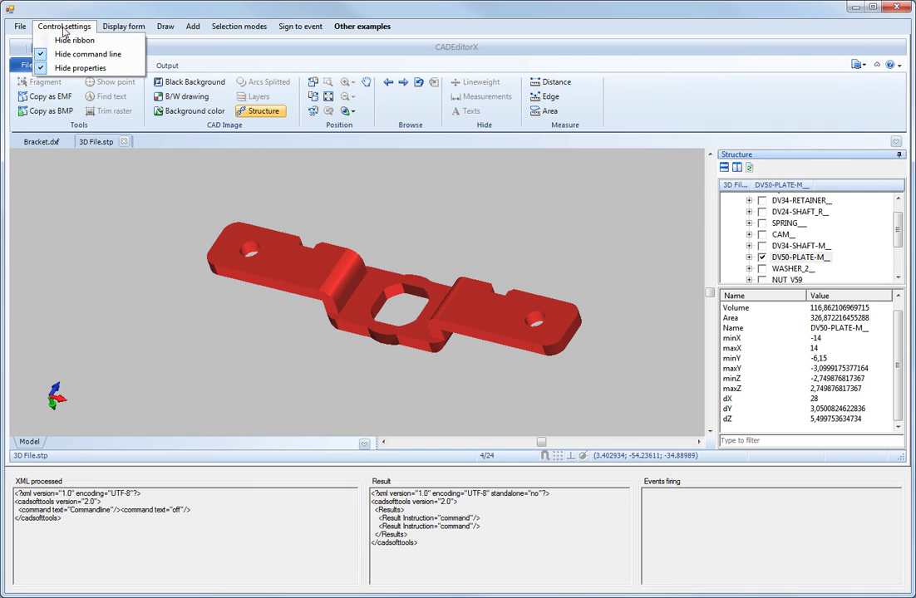
click(58, 36)
Orbit the red plate to a flatter, more frontal view.
middle_drag(205, 218, 476, 186)
mouse_move(394, 177)
middle_down()
mouse_move(488, 140)
mouse_move(333, 155)
mouse_move(315, 251)
middle_up()
mouse_move(476, 286)
middle_down()
mouse_move(505, 315)
mouse_move(472, 321)
mouse_move(484, 347)
mouse_move(595, 351)
mouse_move(650, 259)
mouse_move(474, 259)
mouse_move(484, 232)
mouse_move(407, 218)
mouse_move(354, 191)
mouse_move(141, 179)
middle_up()
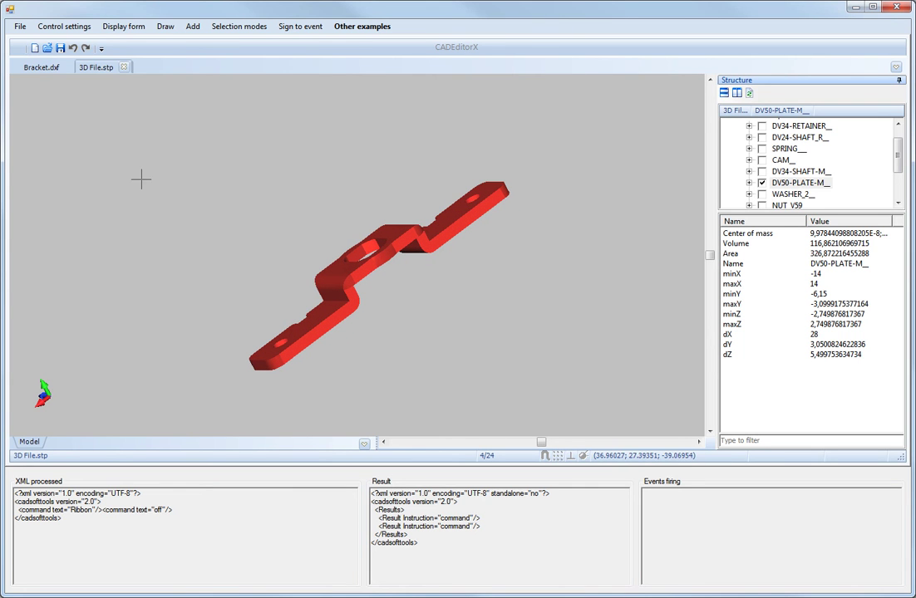
Create the new drawing New2.dxf and insert the sample entities (leader, arc, circle).
click(35, 49)
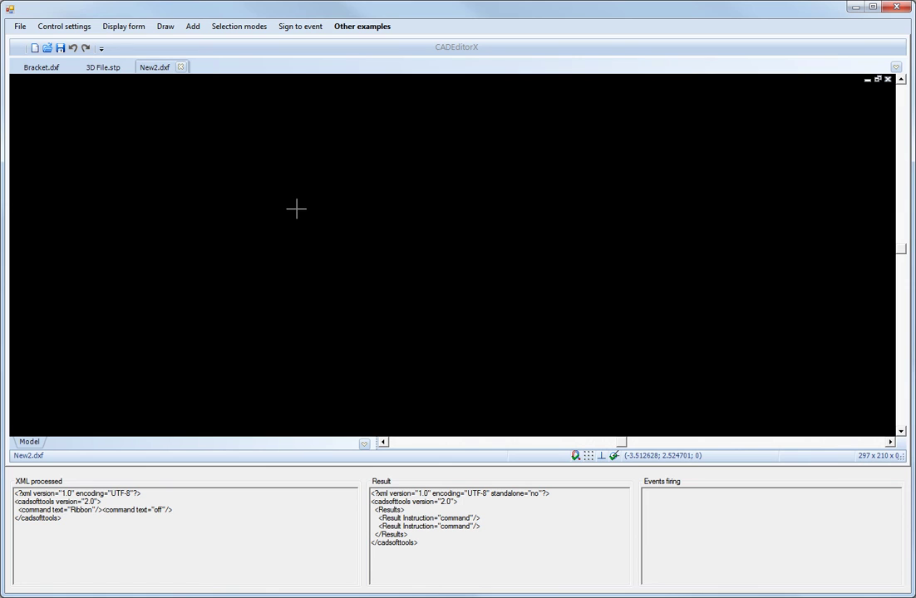
click(197, 30)
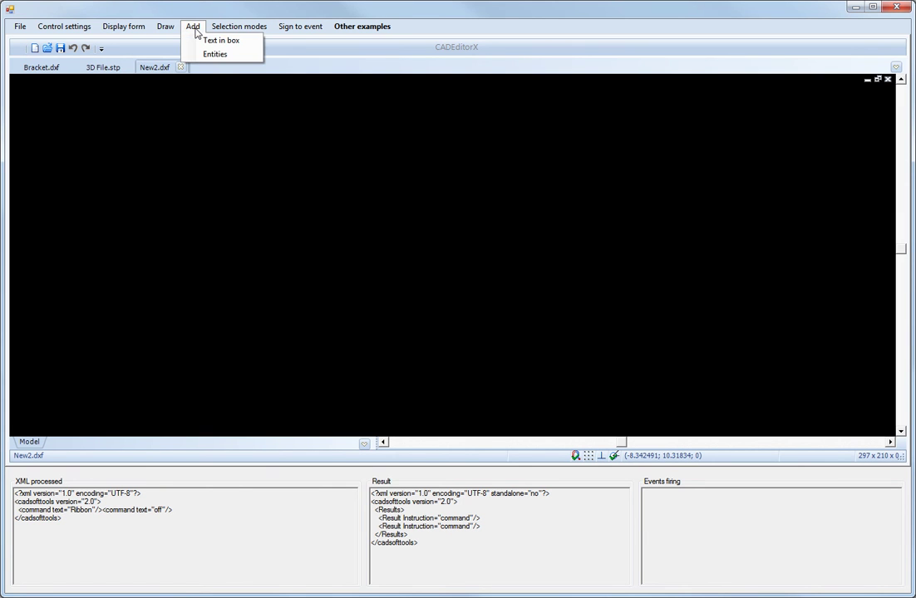
click(207, 55)
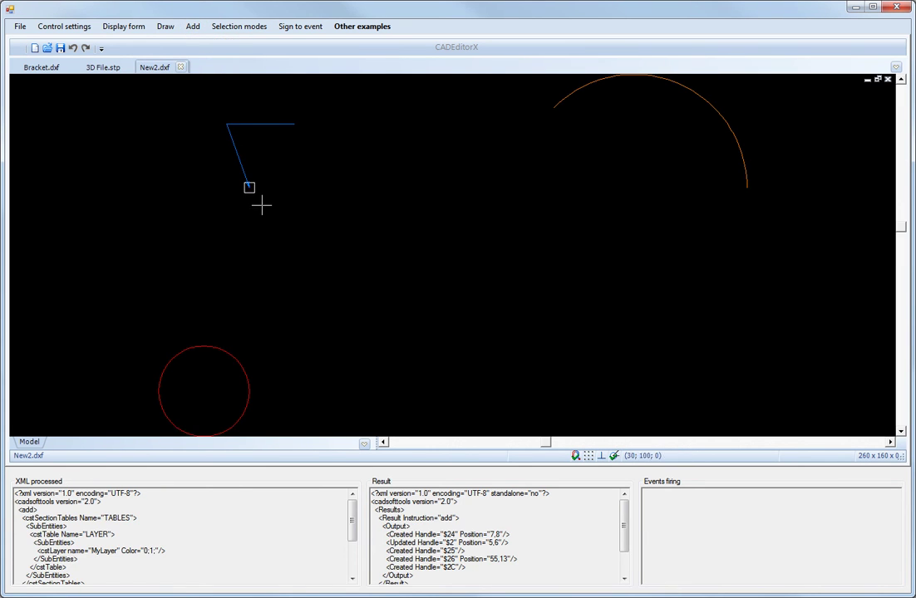
scroll(318, 231, down, 1)
middle_drag(318, 231, 358, 232)
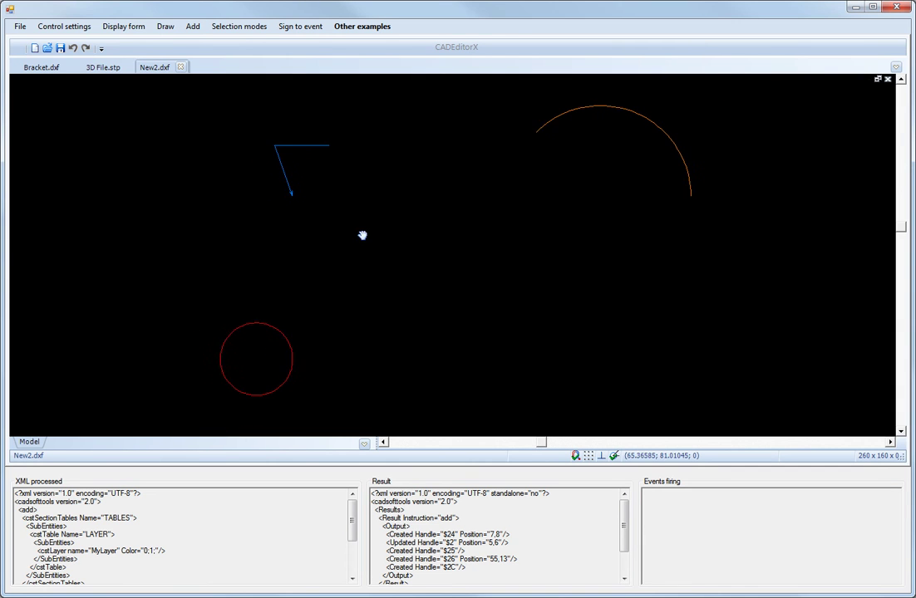
Restore the properties panel and add green 'CadSoftTools' text in a box, height 10.
click(77, 32)
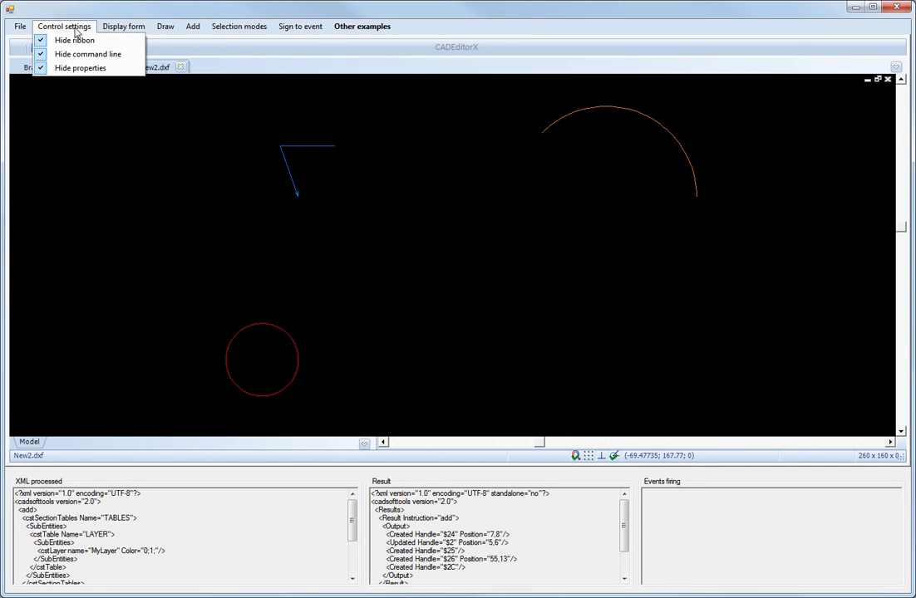
click(65, 69)
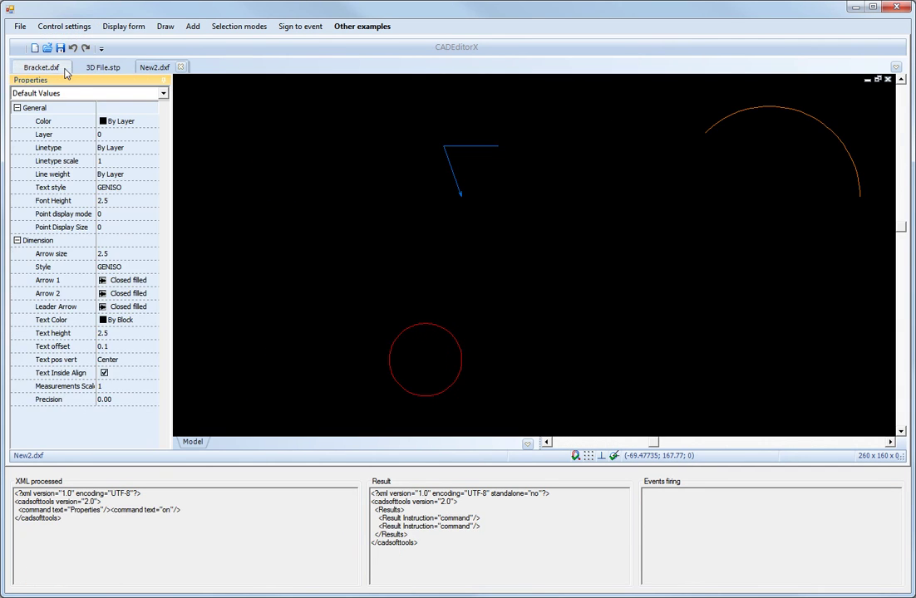
middle_drag(379, 199, 321, 197)
click(193, 26)
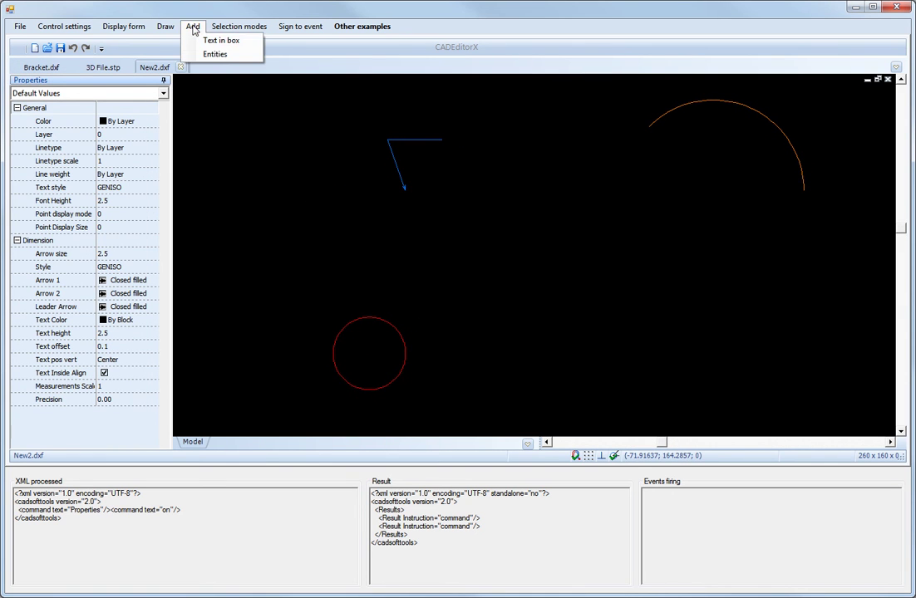
click(218, 40)
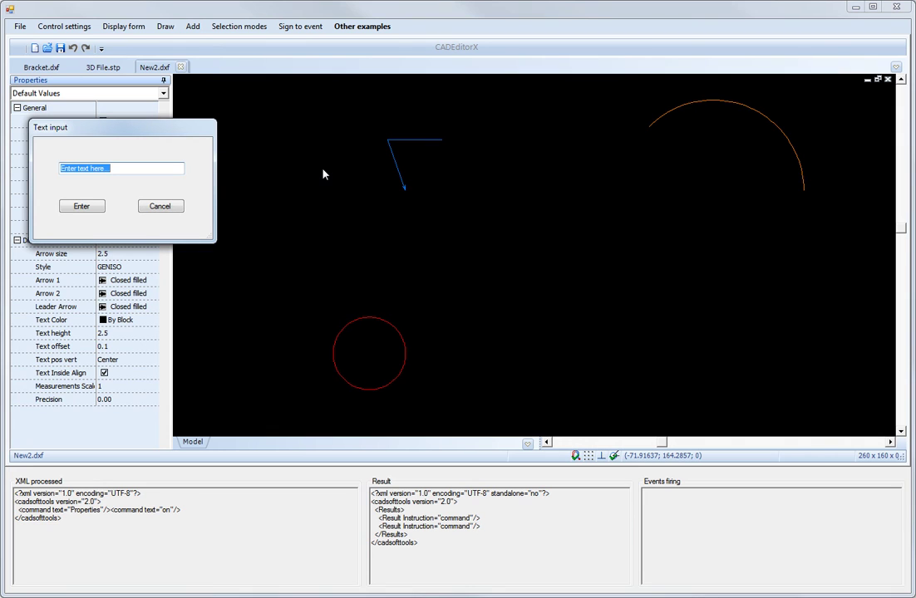
text(CadSoftTools)
click(84, 209)
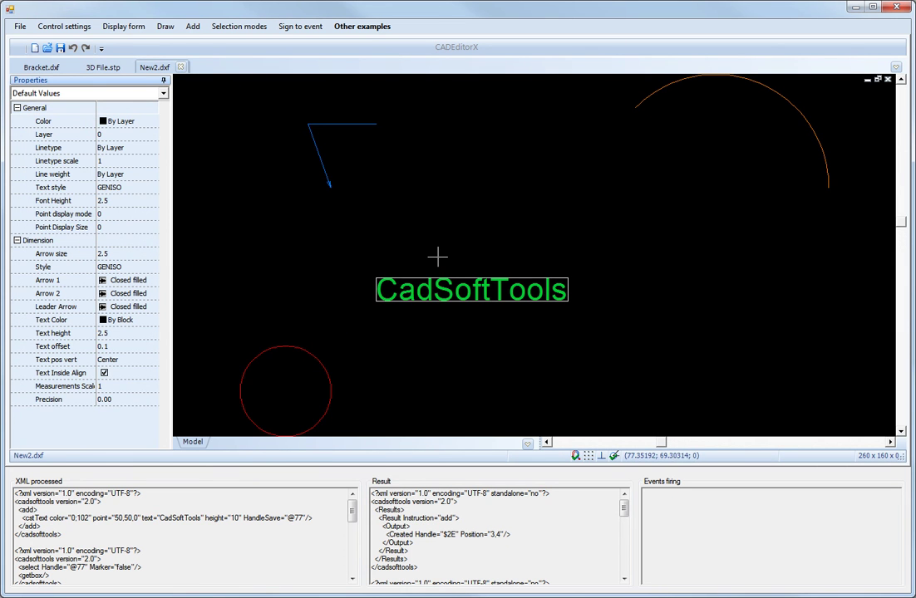
Move the CadSoftTools text up and right and delete the leftover rectangle.
click(379, 292)
drag(376, 301, 417, 252)
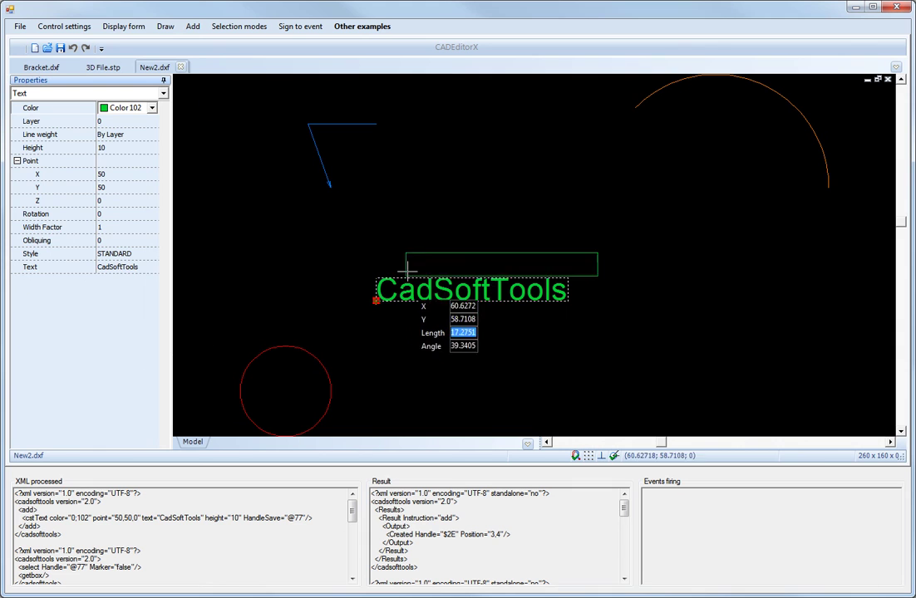
click(366, 257)
click(380, 278)
right_click(391, 278)
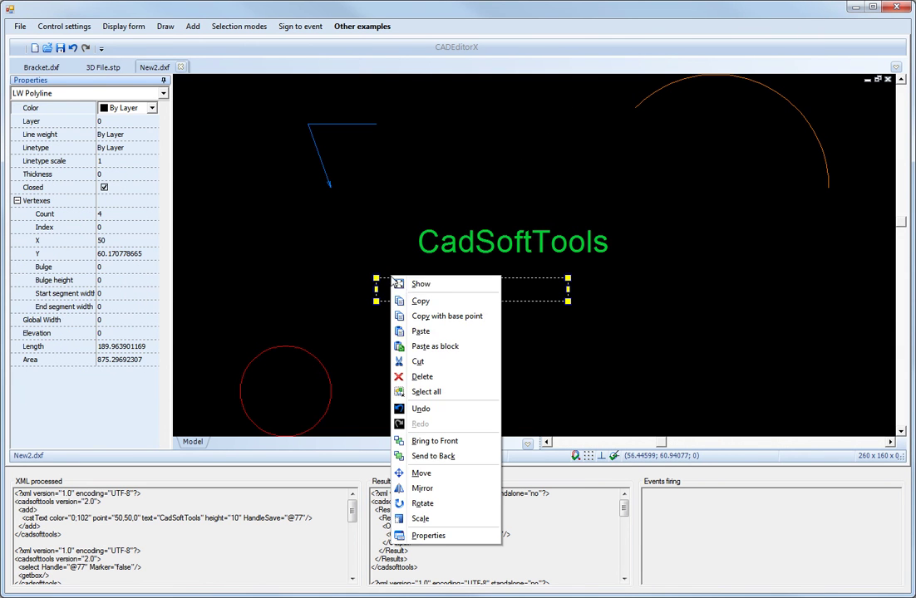
click(421, 376)
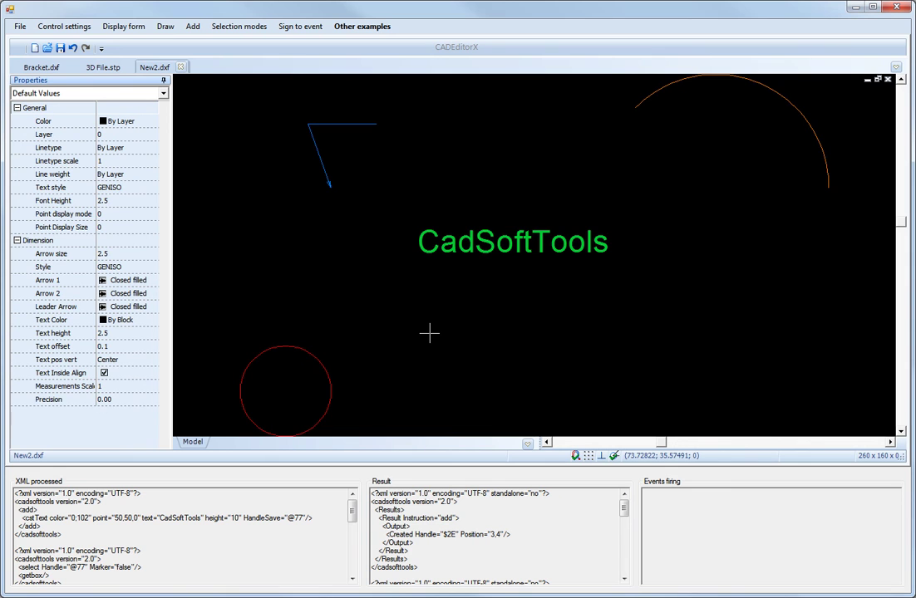
Change the leader's colour from Color 150 to Blue in the Properties panel, then deselect it.
scroll(443, 322, down, 1)
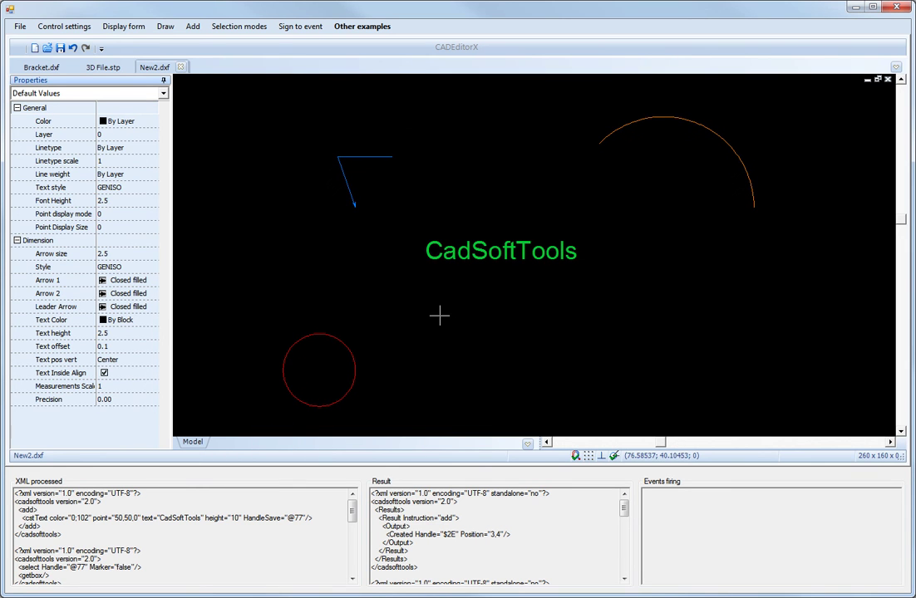
click(346, 184)
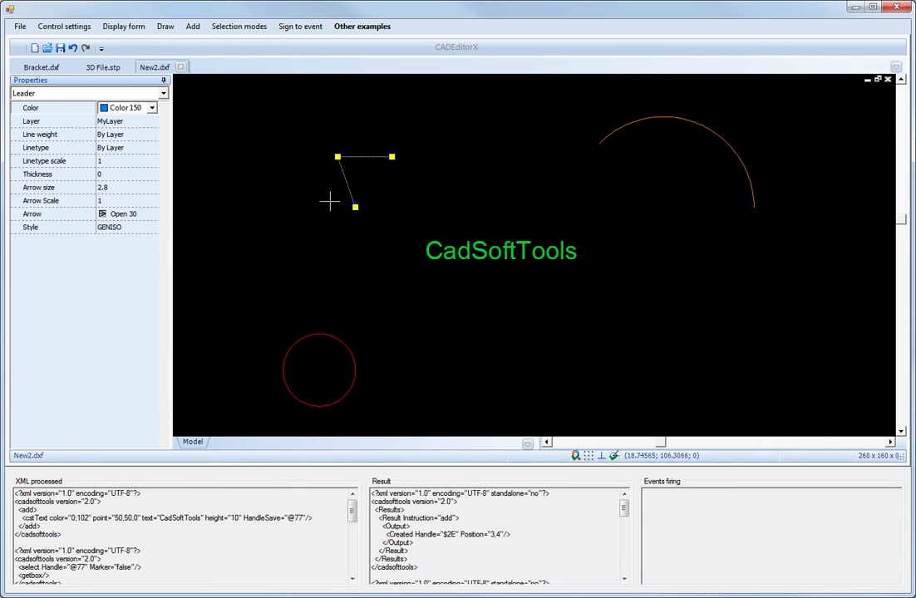
click(152, 109)
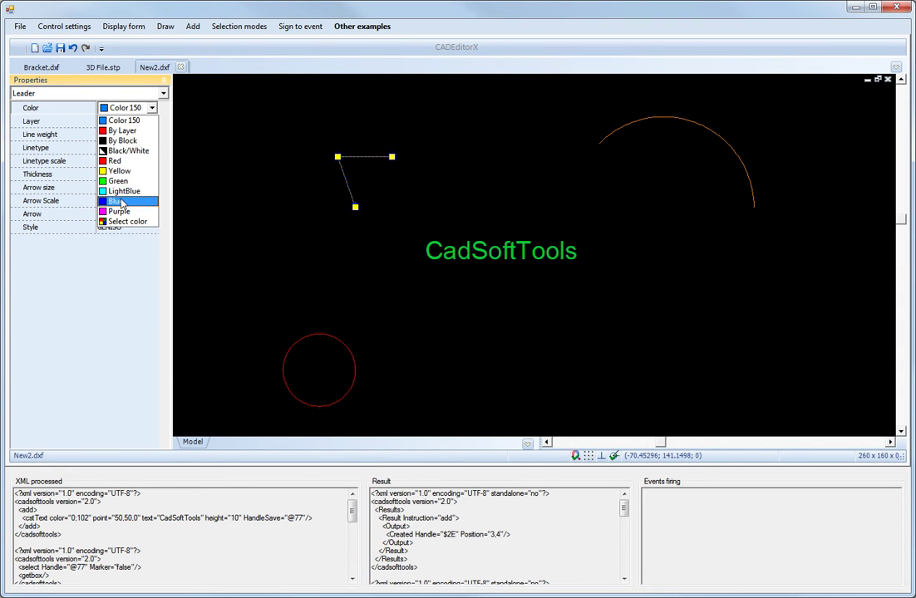
click(122, 204)
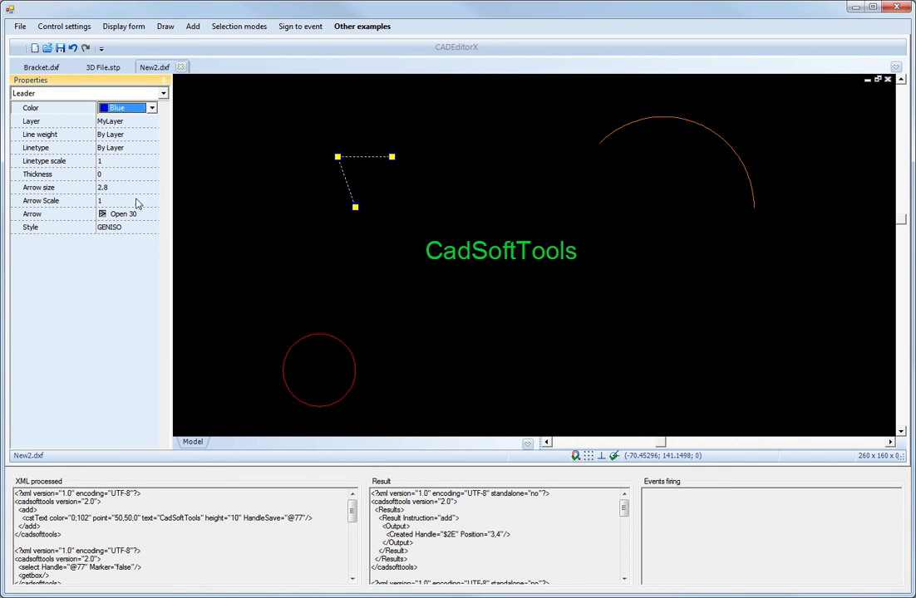
click(245, 188)
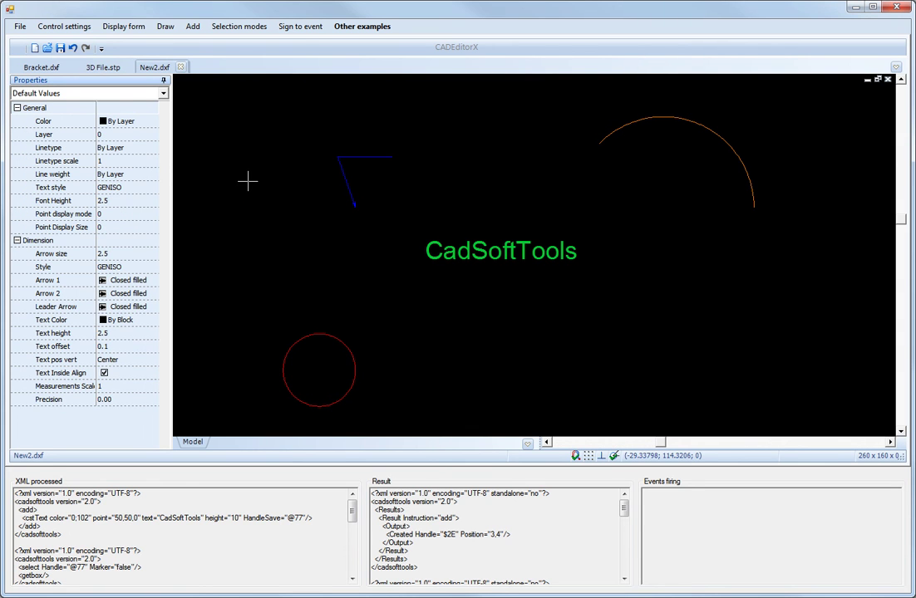
click(239, 26)
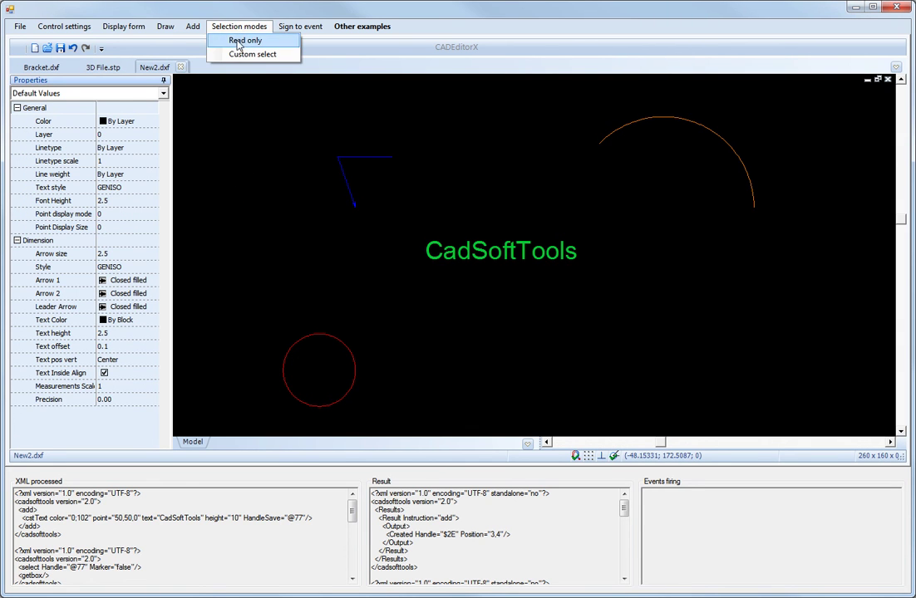
Turn on Read only mode and try editing the leader's layer, line weight and linetype.
click(237, 42)
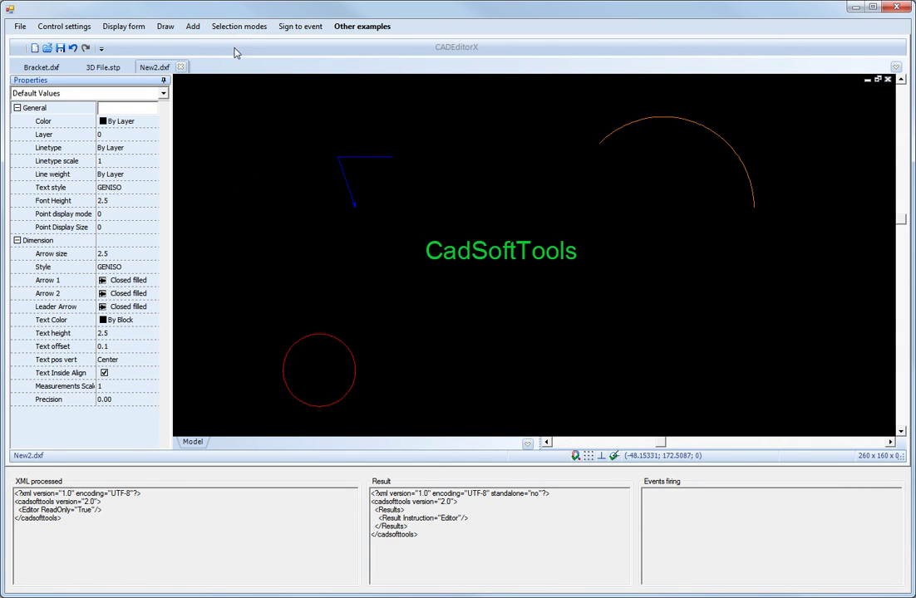
click(349, 157)
click(124, 122)
click(136, 136)
click(137, 147)
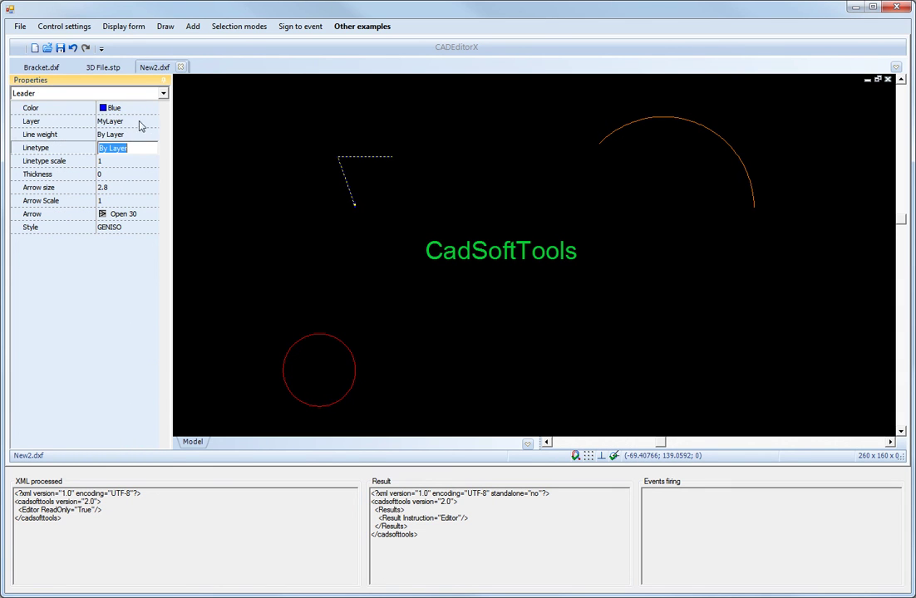
Inspect the red circle, green CadSoftTools text and orange arc, then switch Read only off.
click(344, 342)
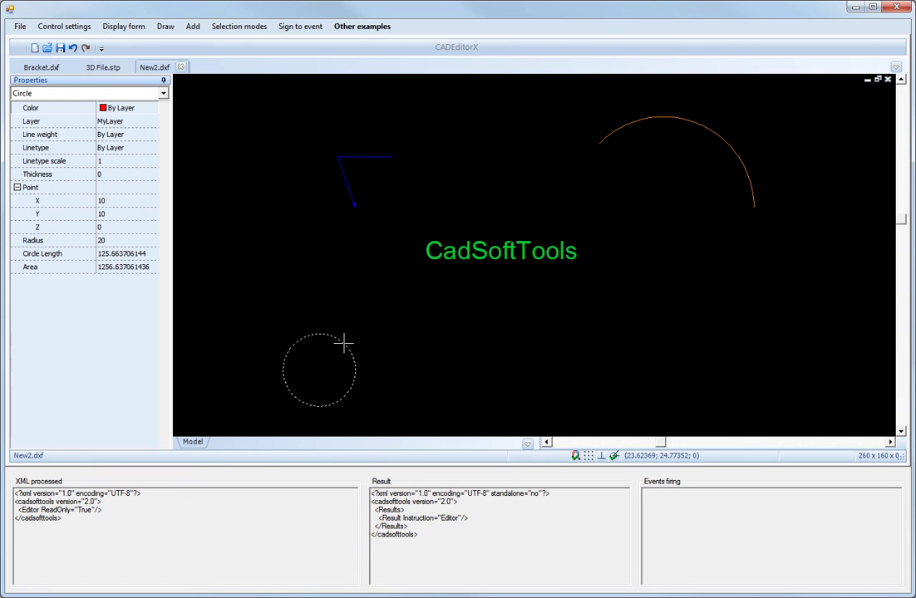
click(456, 253)
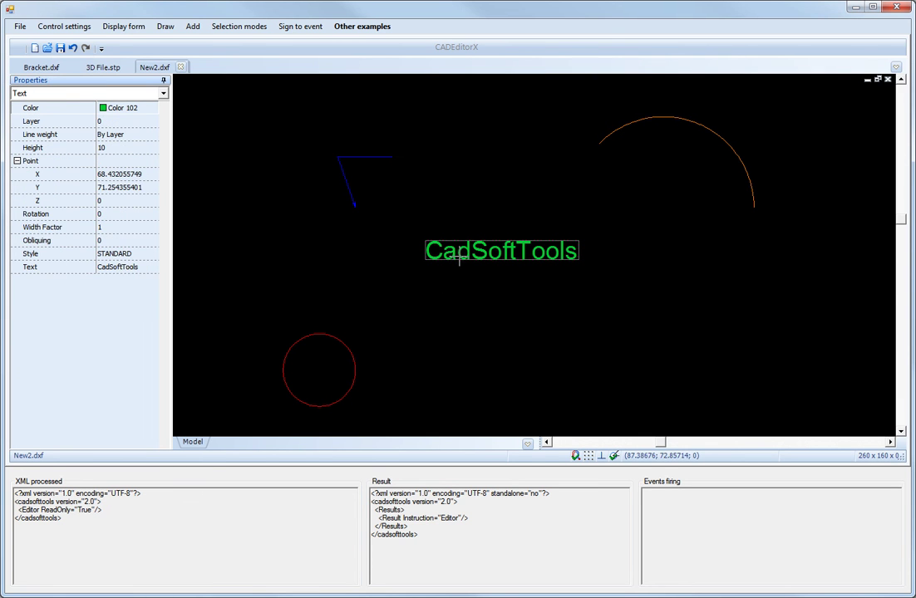
click(650, 120)
key(Escape)
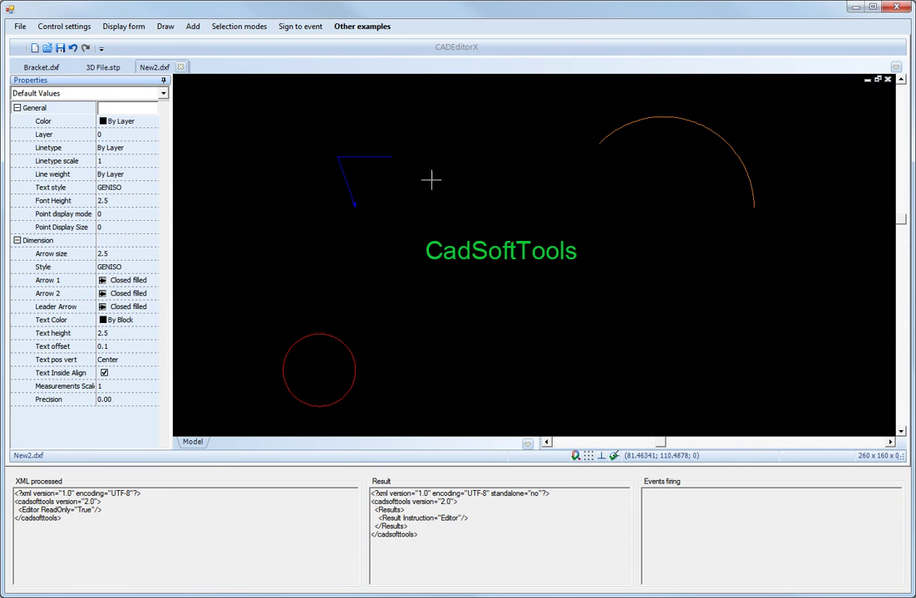
click(234, 28)
click(219, 59)
click(231, 31)
Turn on Custom select, highlight the leader, text, circle and arc, then turn it off.
click(238, 54)
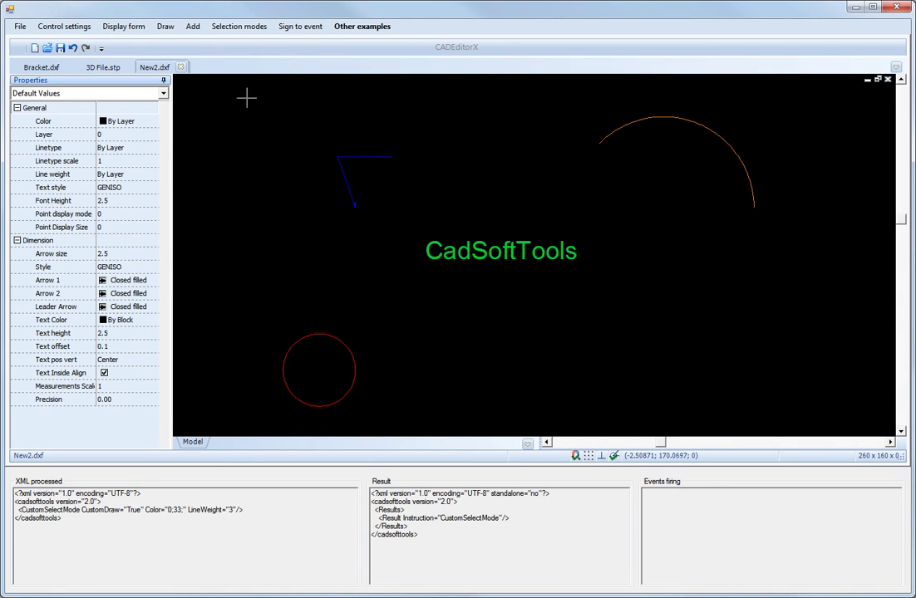
click(363, 156)
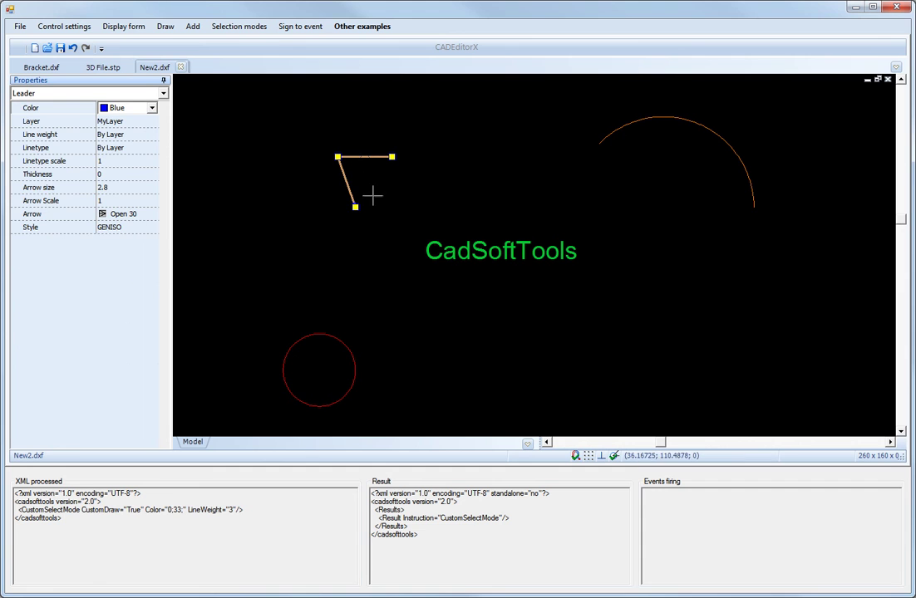
click(469, 250)
click(349, 345)
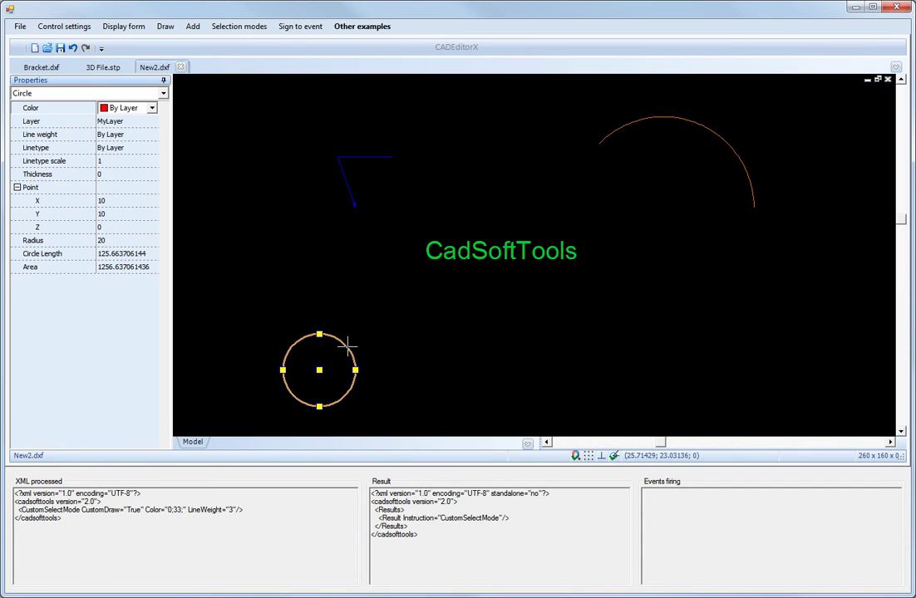
click(606, 138)
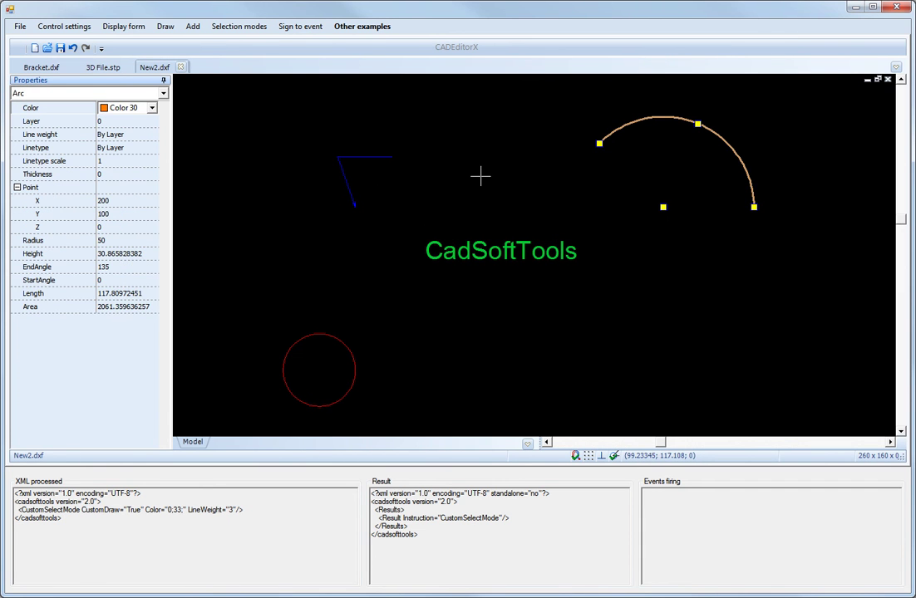
click(480, 176)
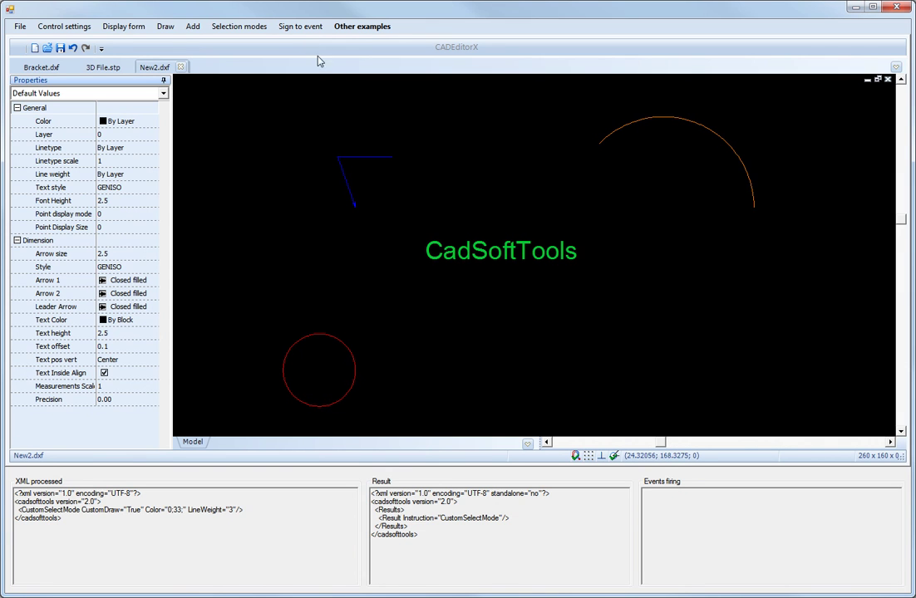
click(250, 26)
click(241, 53)
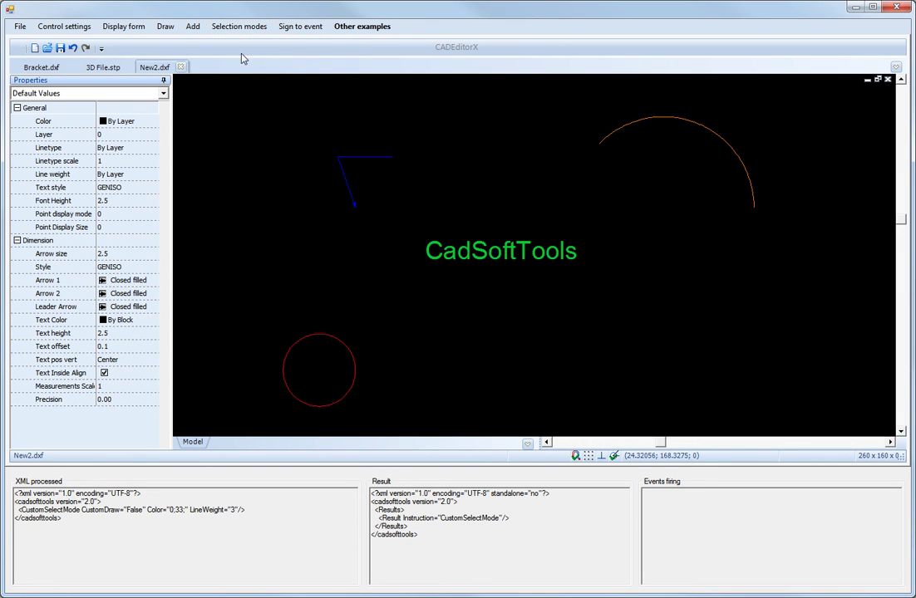
click(293, 30)
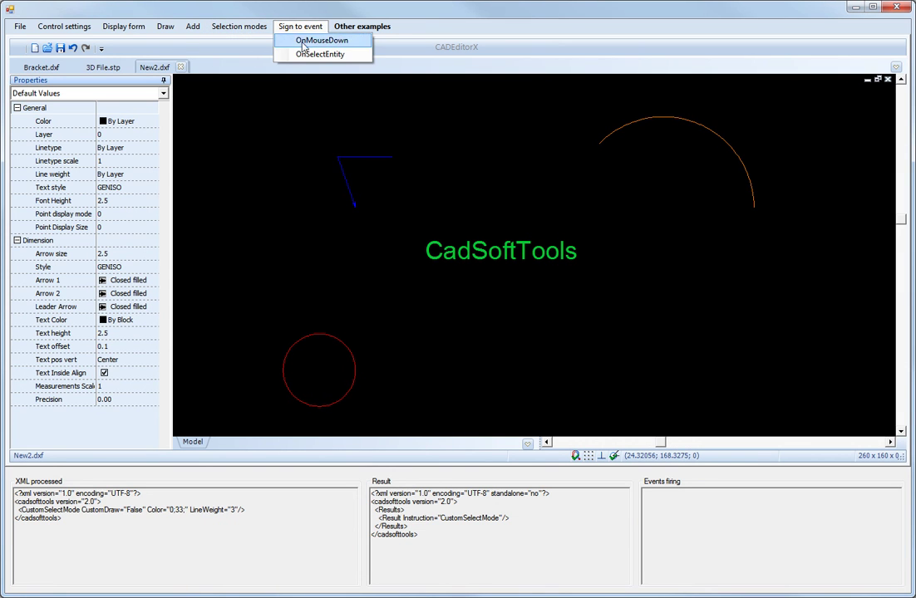
Subscribe to OnMouseDown and log left, right and middle button presses in the Events firing panel.
click(299, 40)
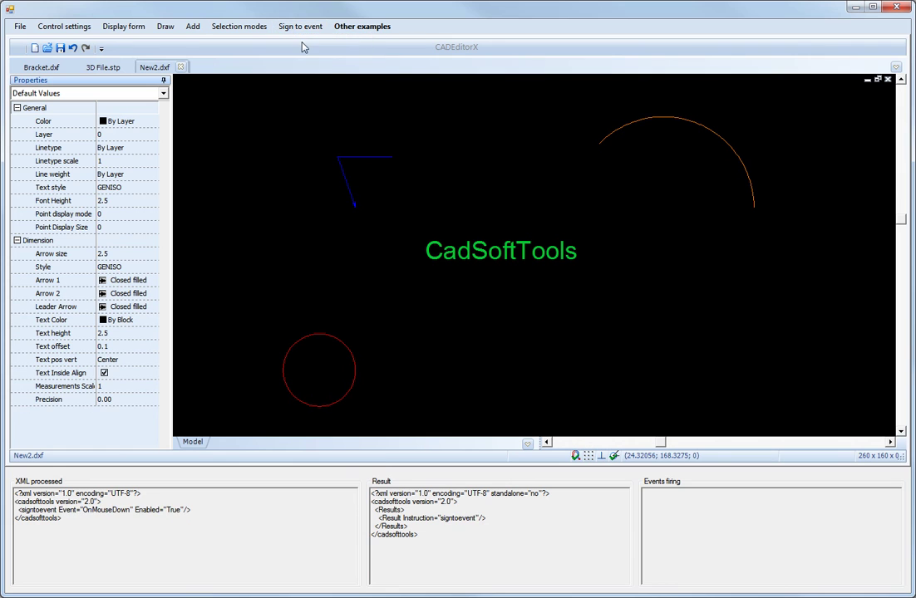
click(376, 156)
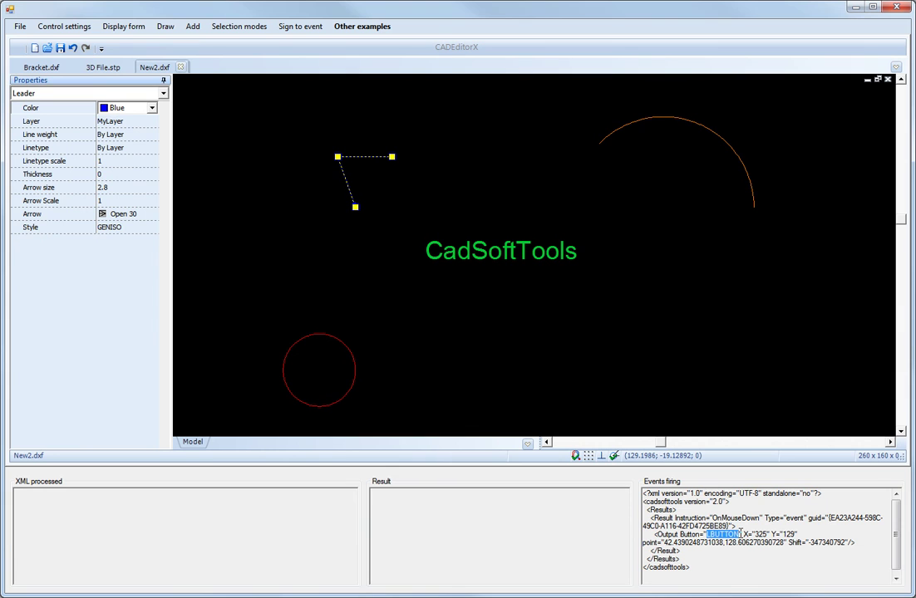
right_click(446, 128)
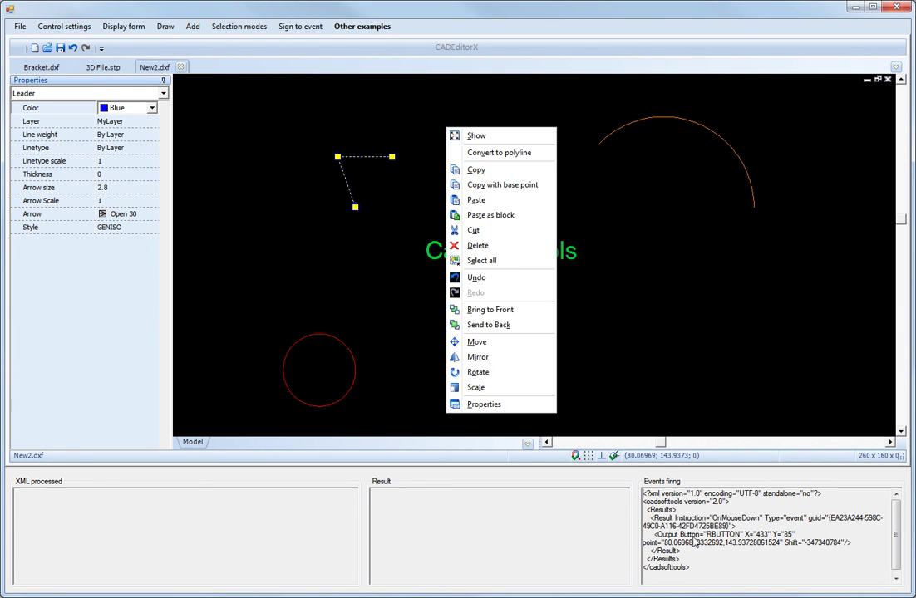
drag(707, 534, 715, 534)
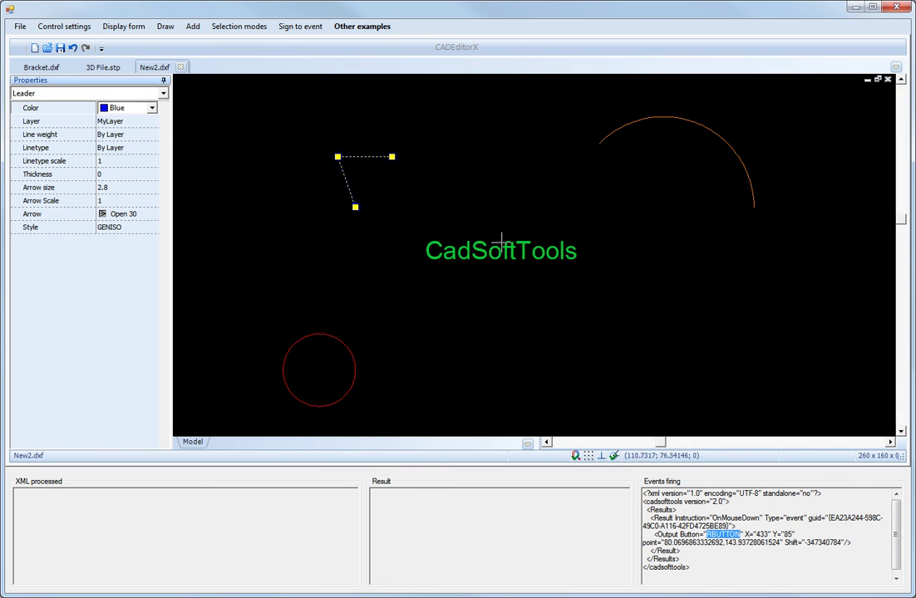
click(485, 175)
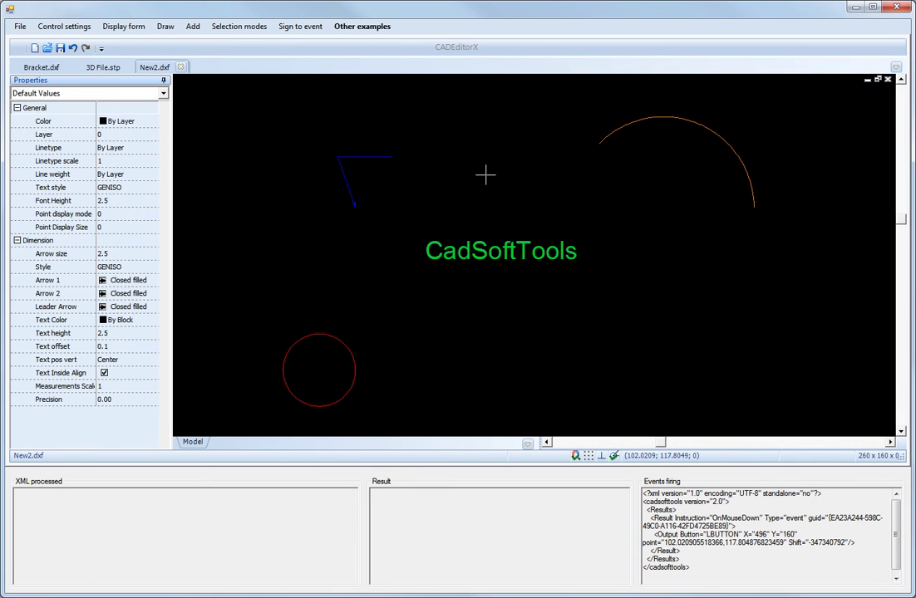
scroll(484, 172, up, 2)
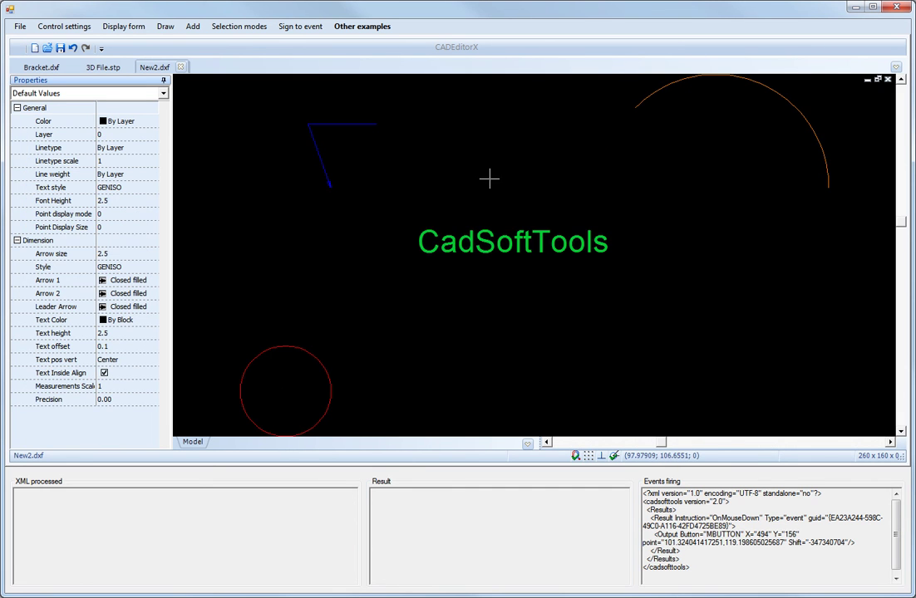
mouse_move(706, 535)
mouse_down()
mouse_move(651, 535)
mouse_move(737, 535)
mouse_up()
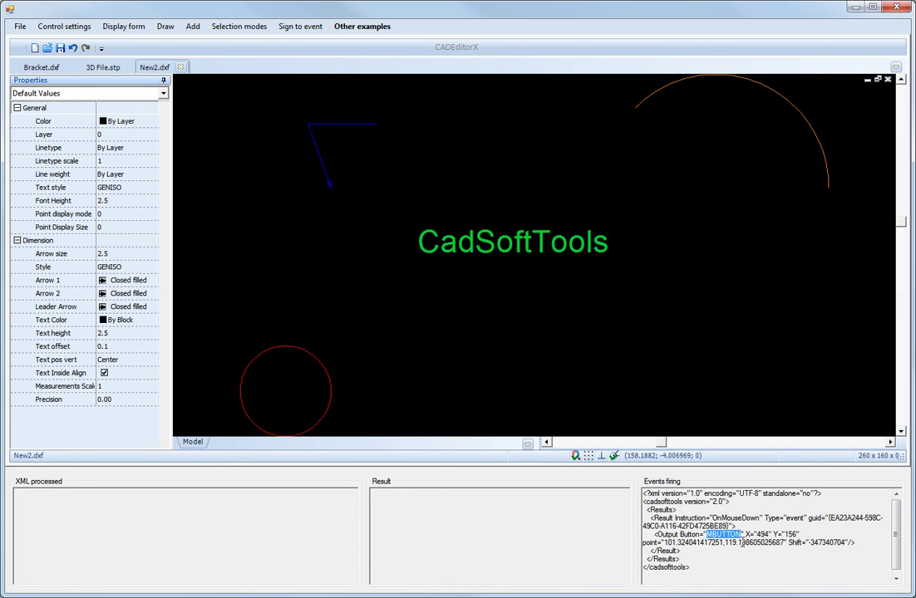
click(496, 188)
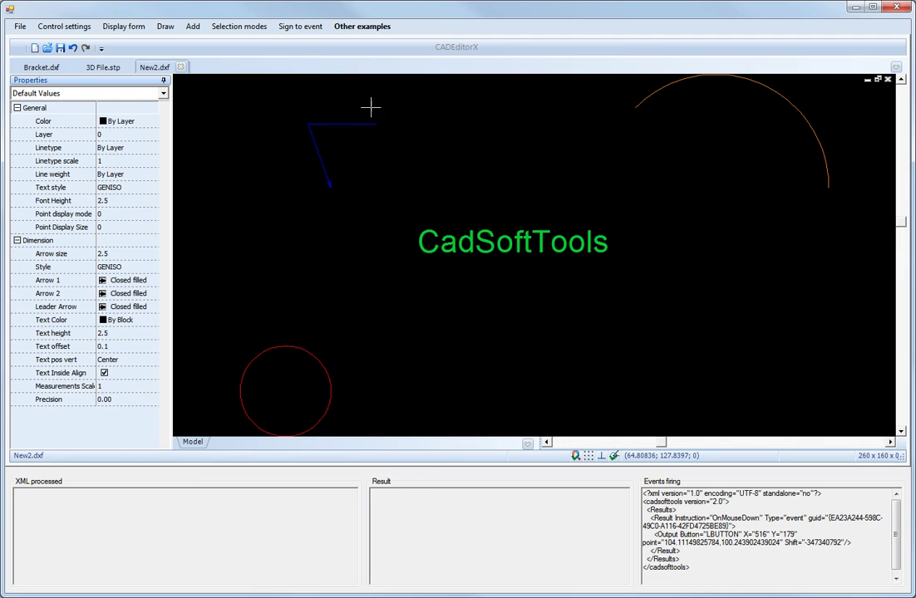
Unsubscribe from OnMouseDown and subscribe to OnSelectEntity instead.
click(295, 31)
click(293, 37)
click(289, 30)
click(314, 55)
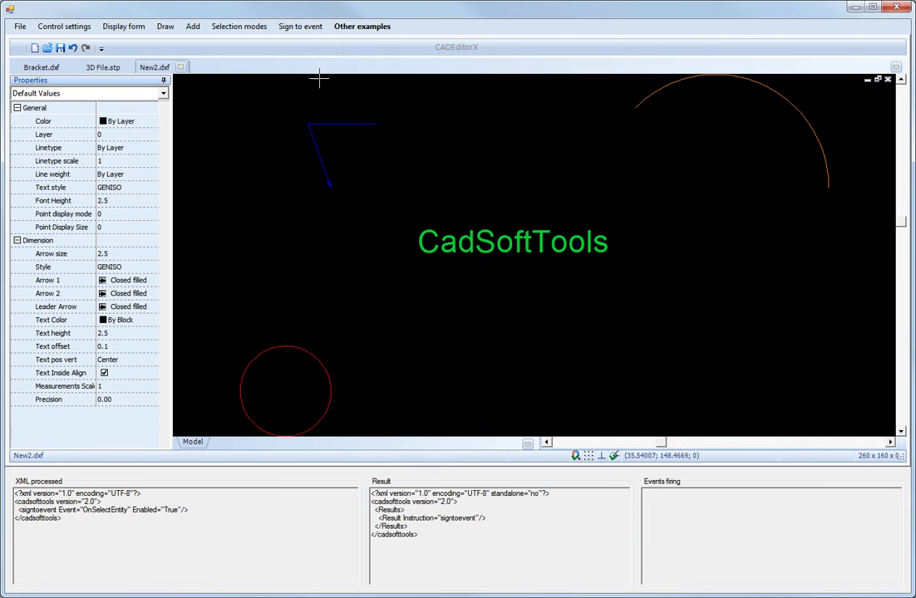
Select the leader and confirm the log shows SelectedCount 1 with handle $2C.
click(335, 123)
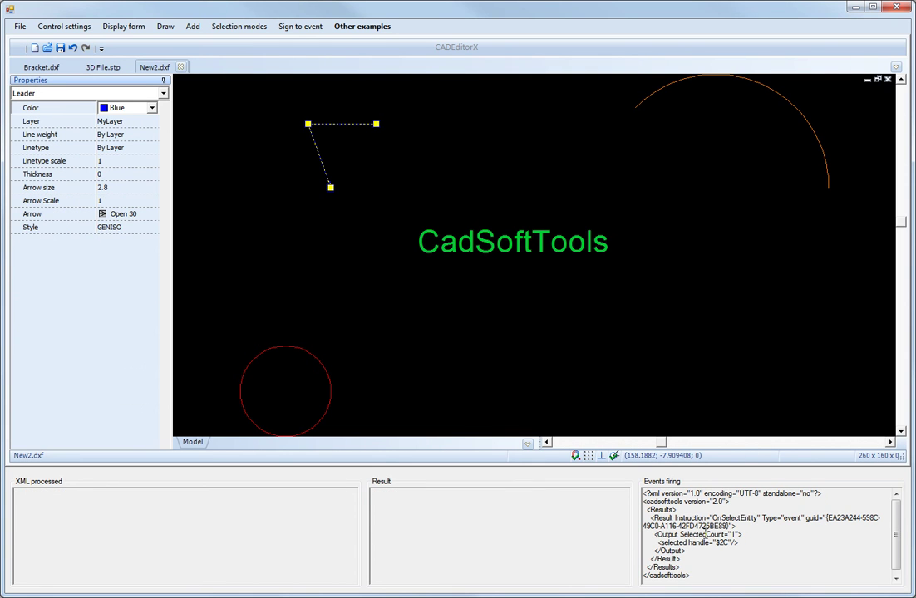
drag(658, 541, 740, 544)
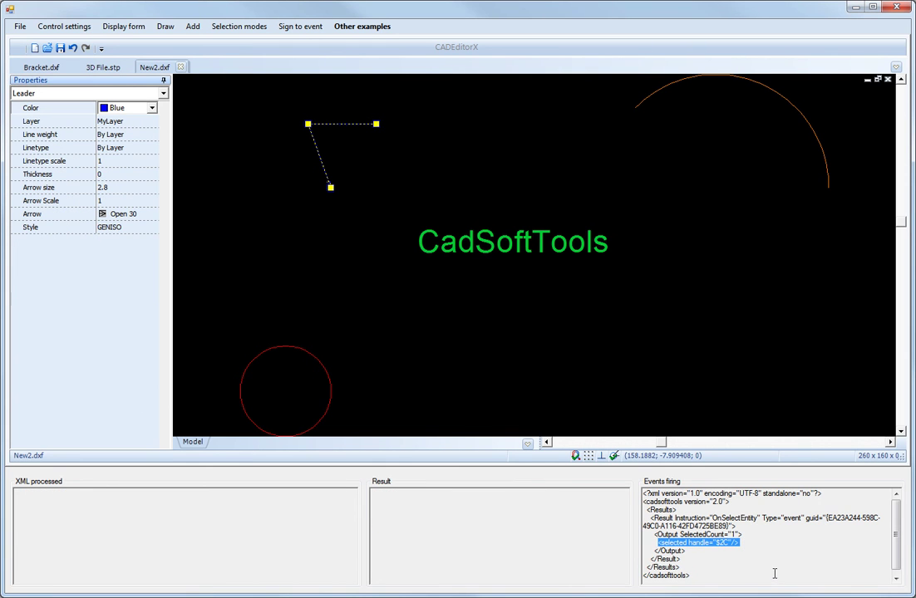
click(299, 26)
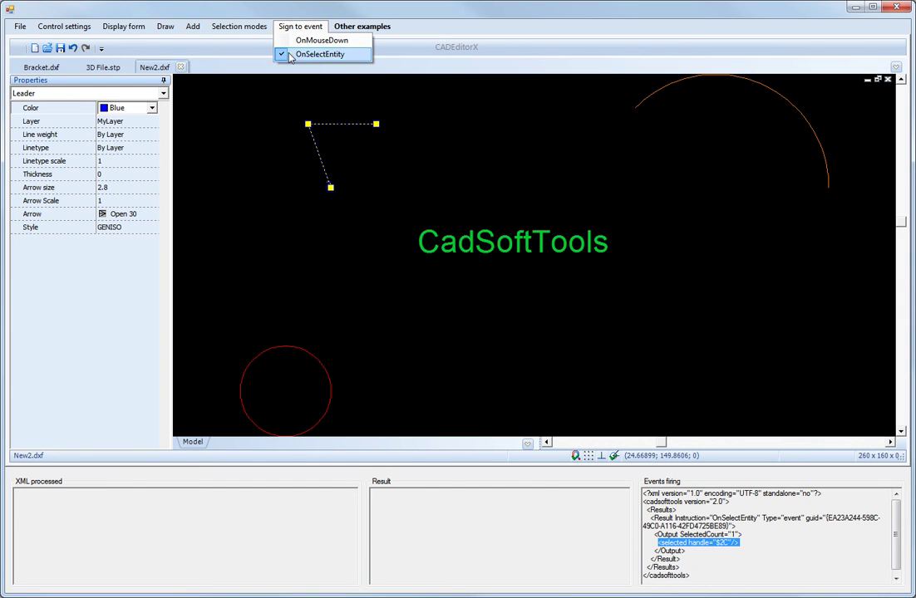